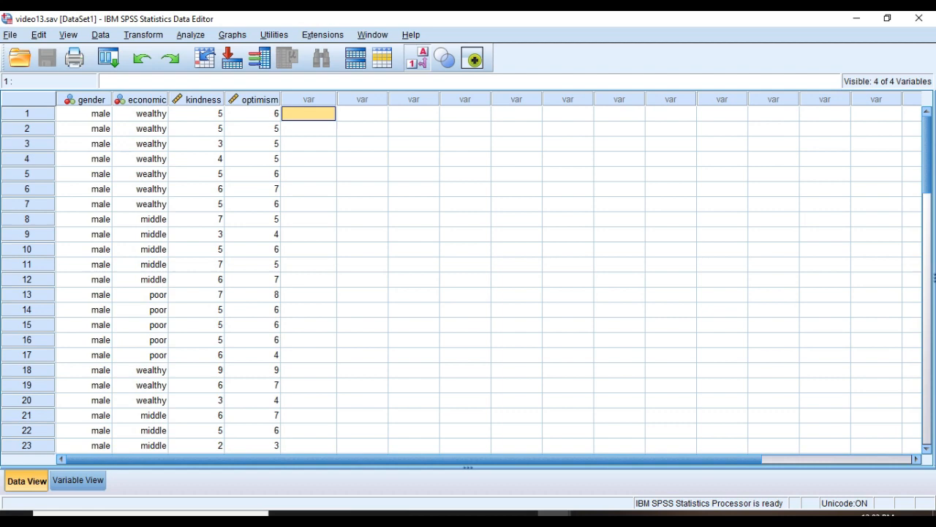
Scroll through the dataset and check the variable definitions in Variable View, then return to Data View.
scroll(466, 280, down, 2)
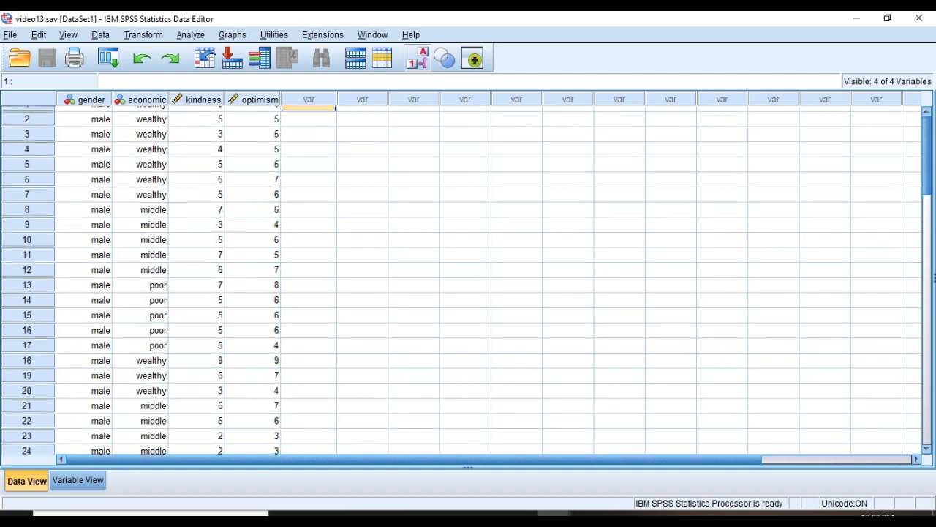
scroll(466, 281, down, 1)
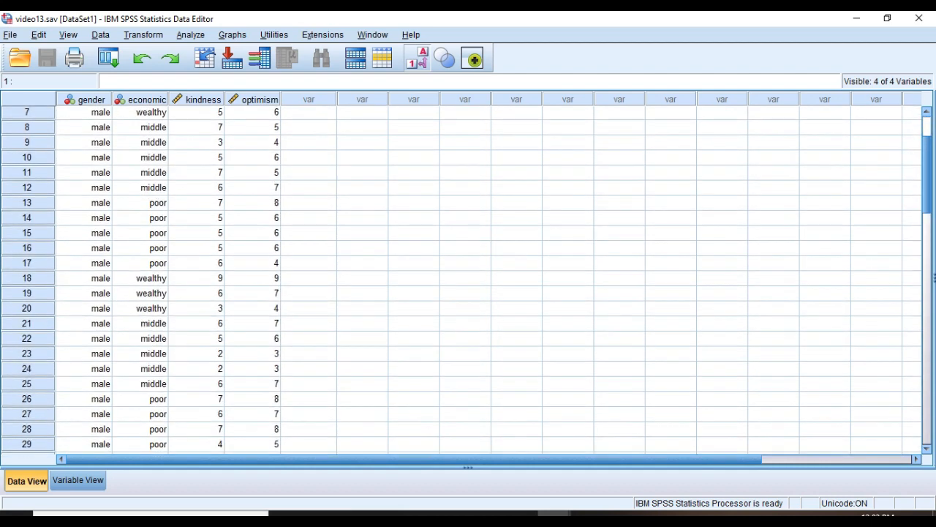
scroll(466, 281, down, 5)
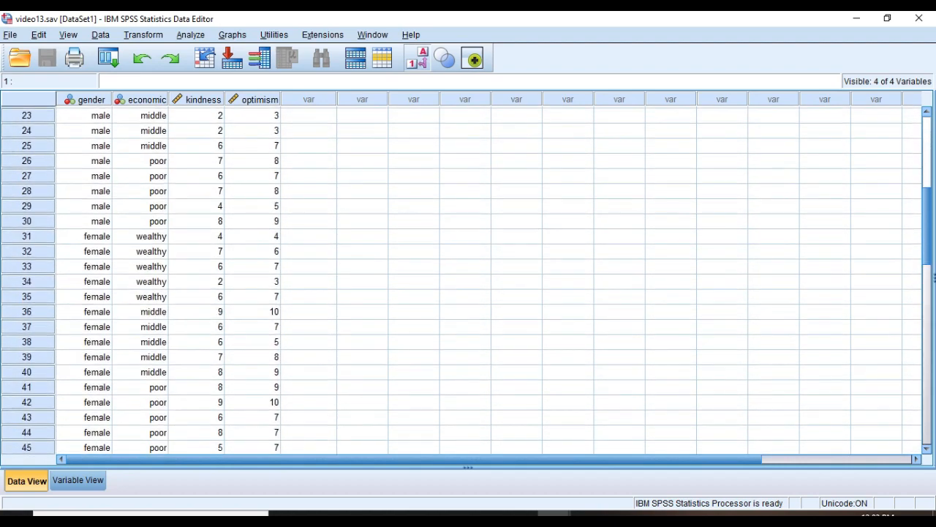
scroll(466, 281, down, 1)
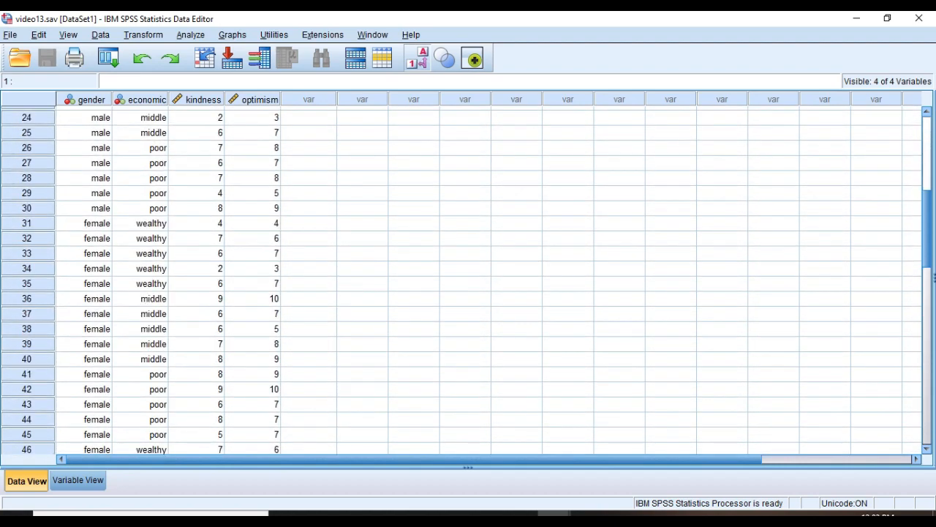
scroll(466, 281, down, 6)
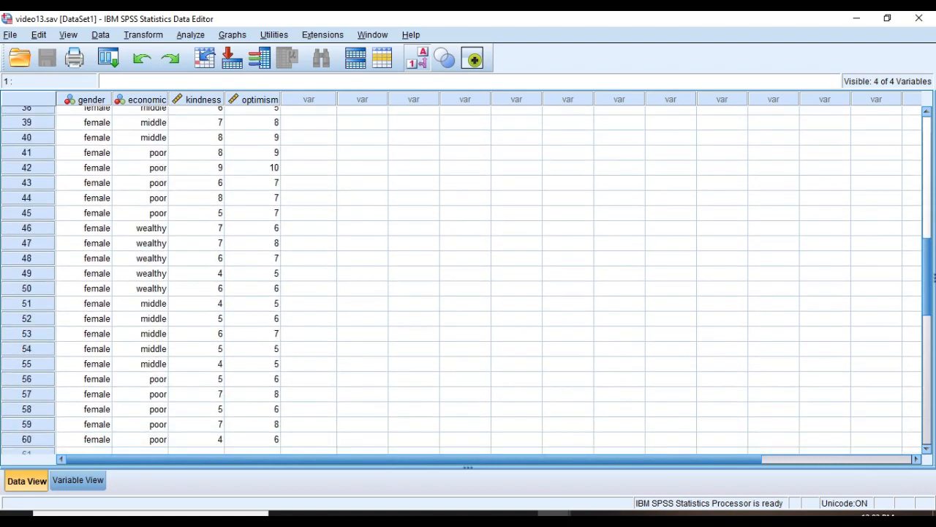
scroll(466, 281, down, 1)
scroll(466, 281, up, 8)
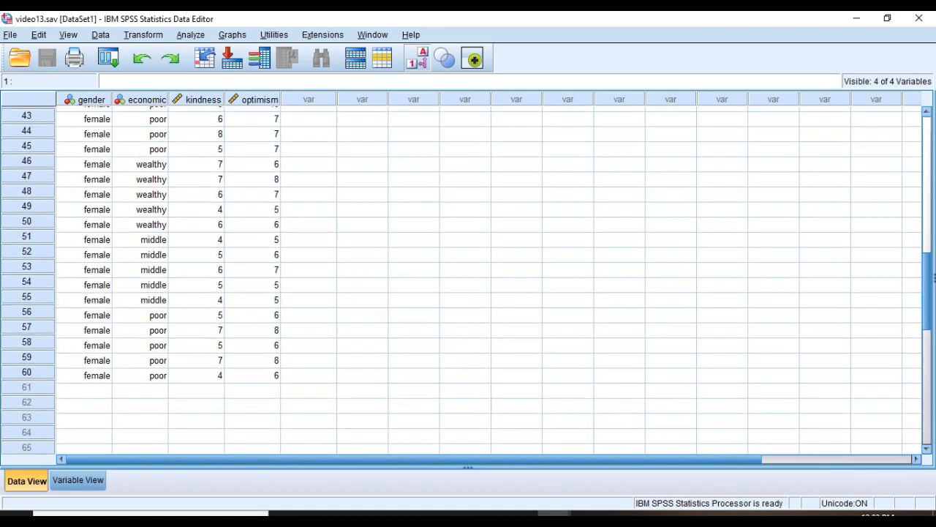
scroll(465, 280, up, 7)
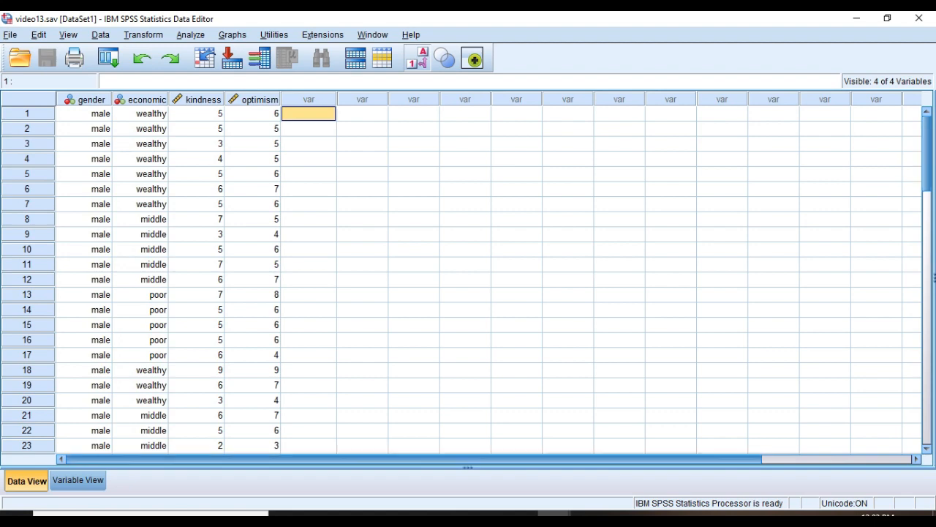
click(79, 479)
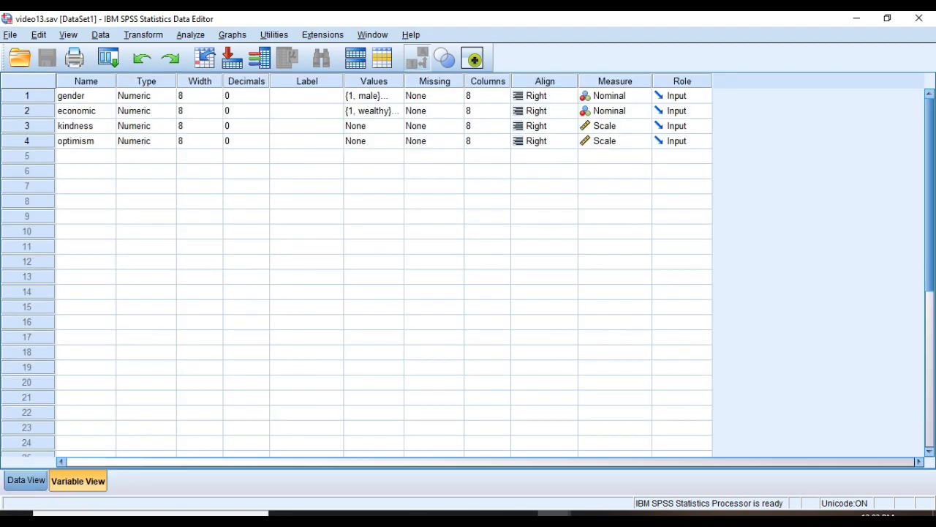
click(26, 479)
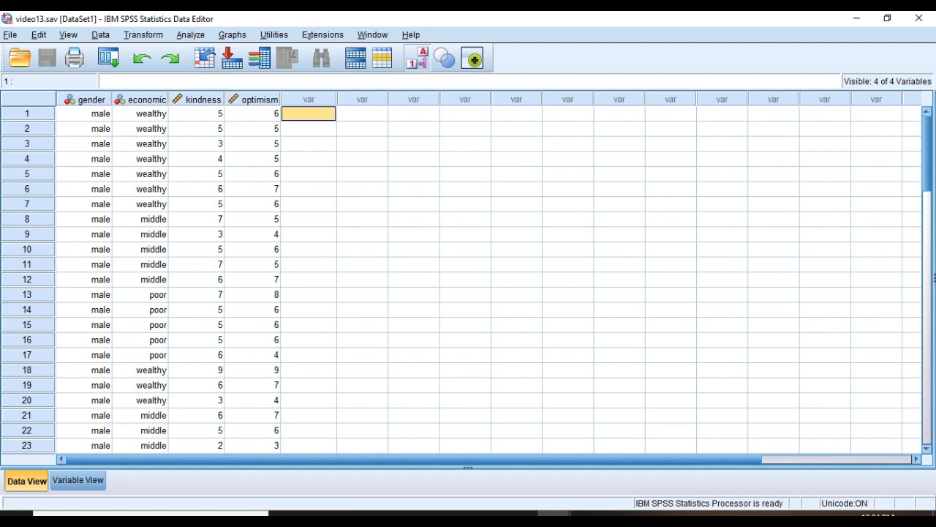
Start an Explore analysis with kindness and optimism in the Dependent List.
key(alt+a)
key(Down)
key(Down)
key(Down)
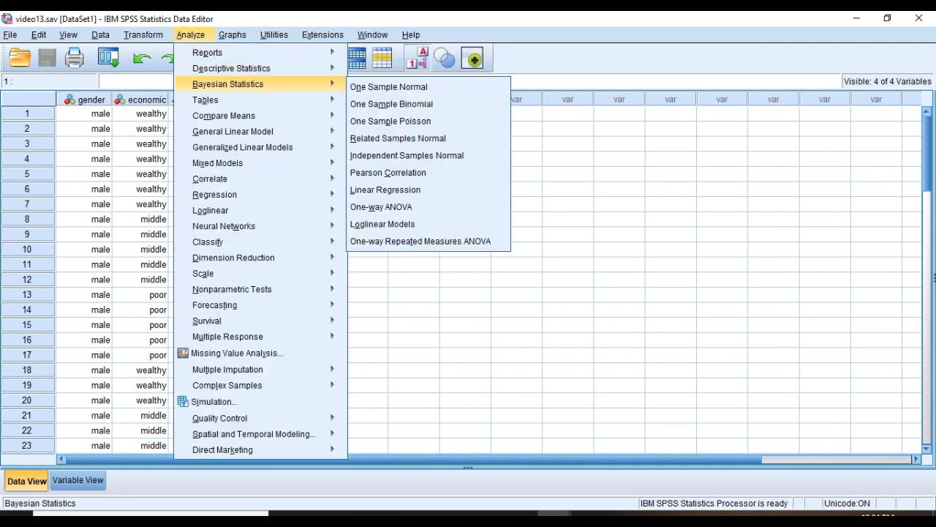
key(Up)
key(Right)
key(Down)
key(Down)
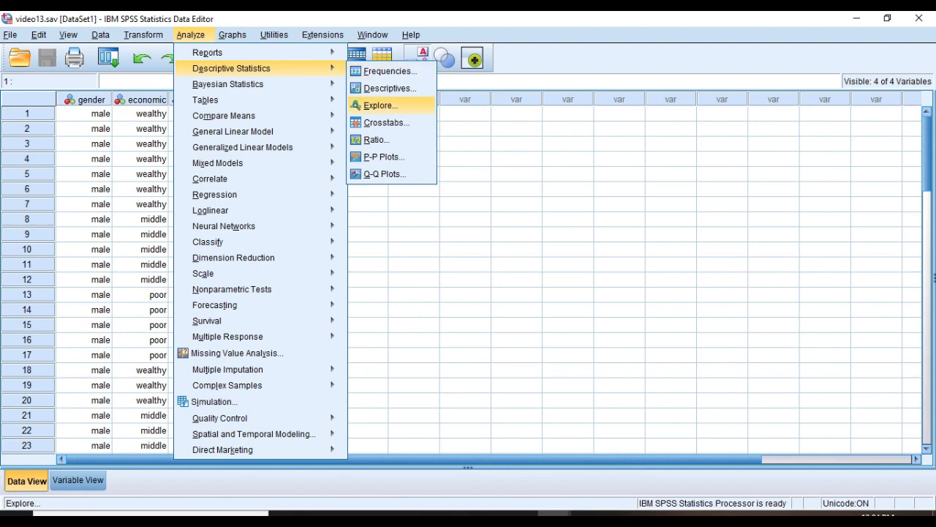
key(Return)
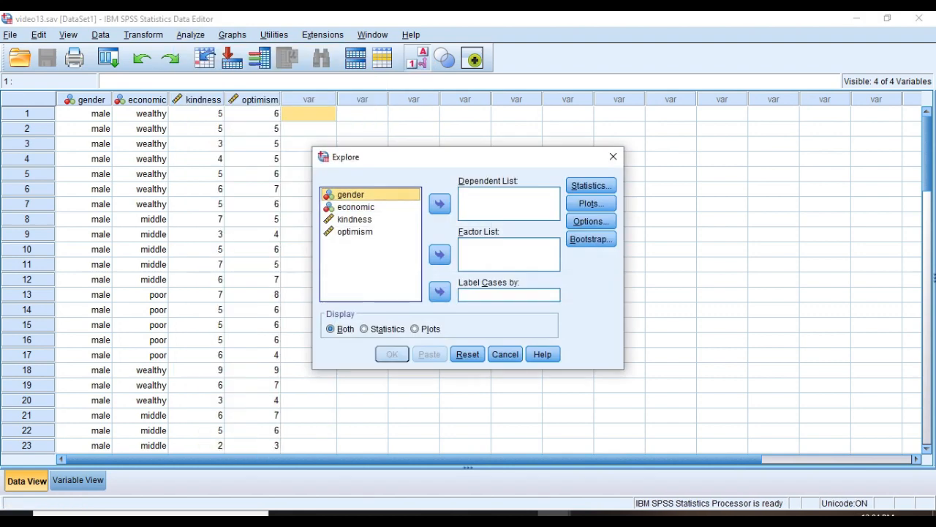
click(354, 220)
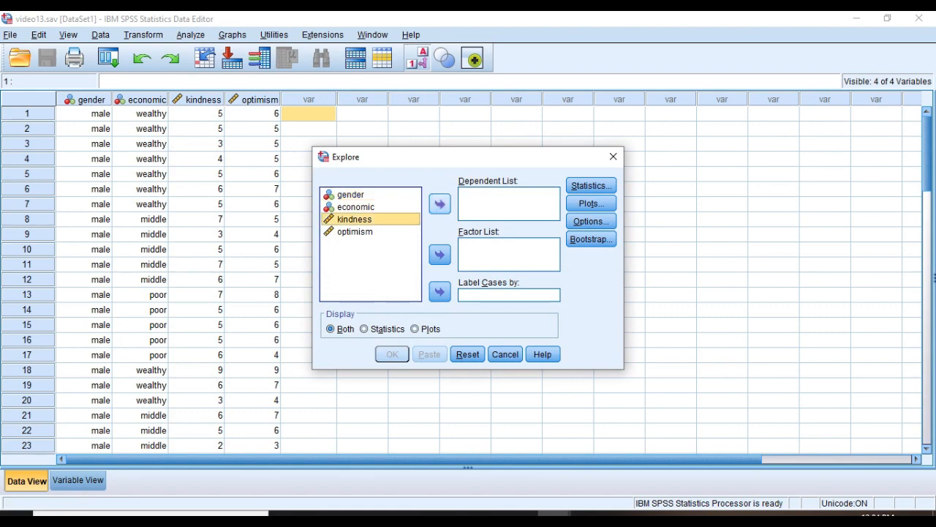
click(439, 204)
click(355, 220)
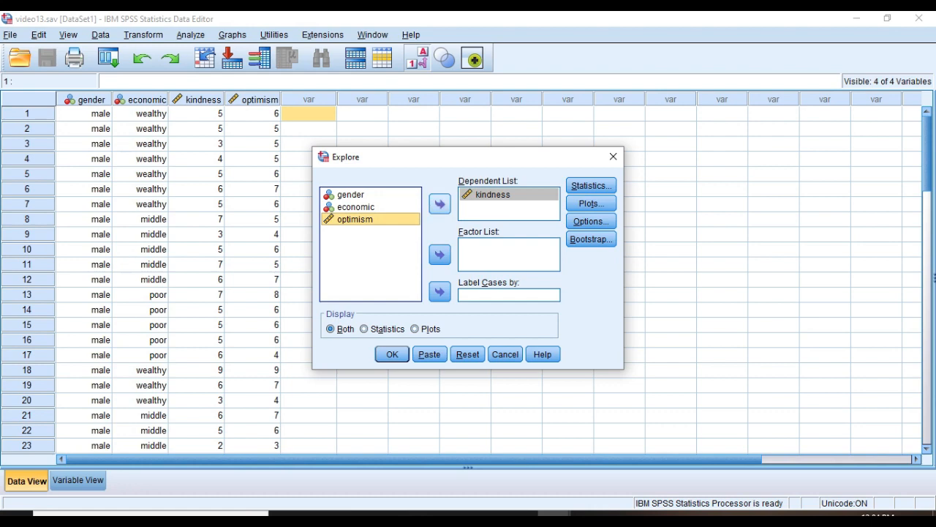
click(440, 204)
click(351, 195)
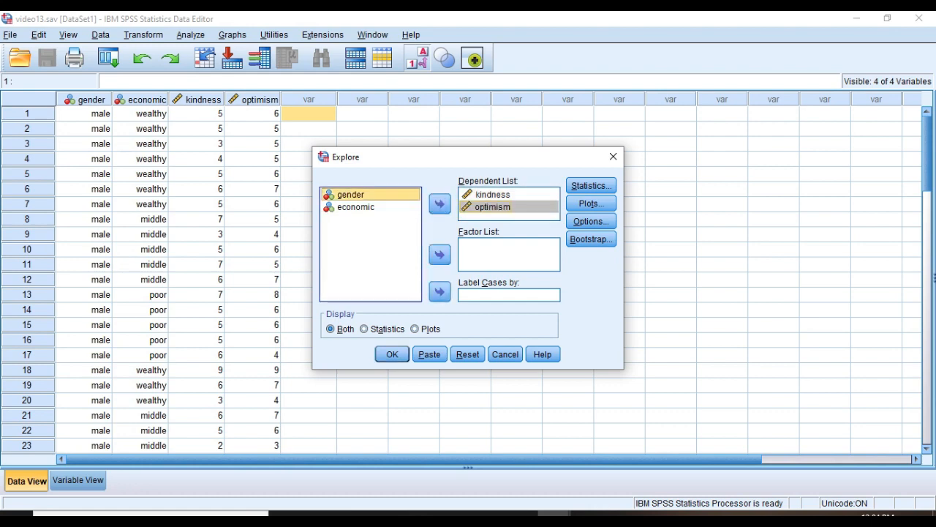
Request normality plots with tests, drop stem-and-leaf plots, and run the Explore analysis.
click(591, 203)
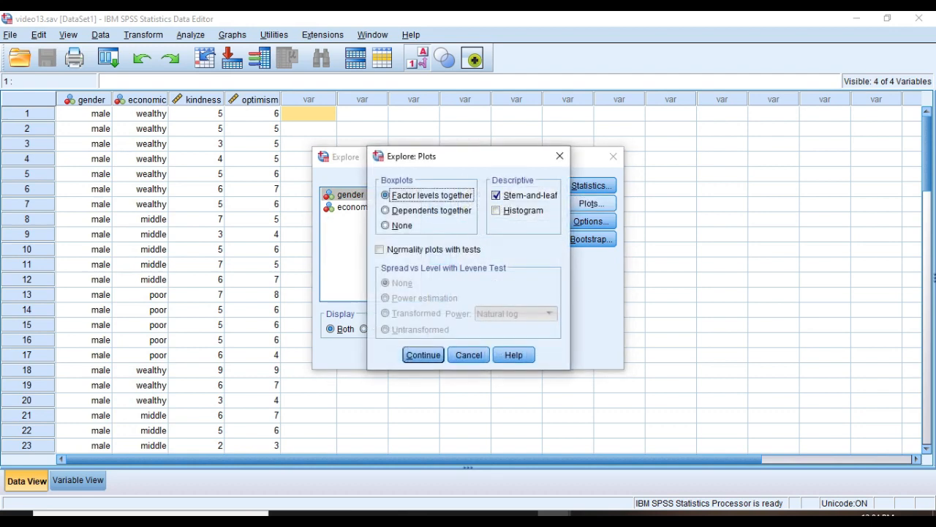
click(497, 195)
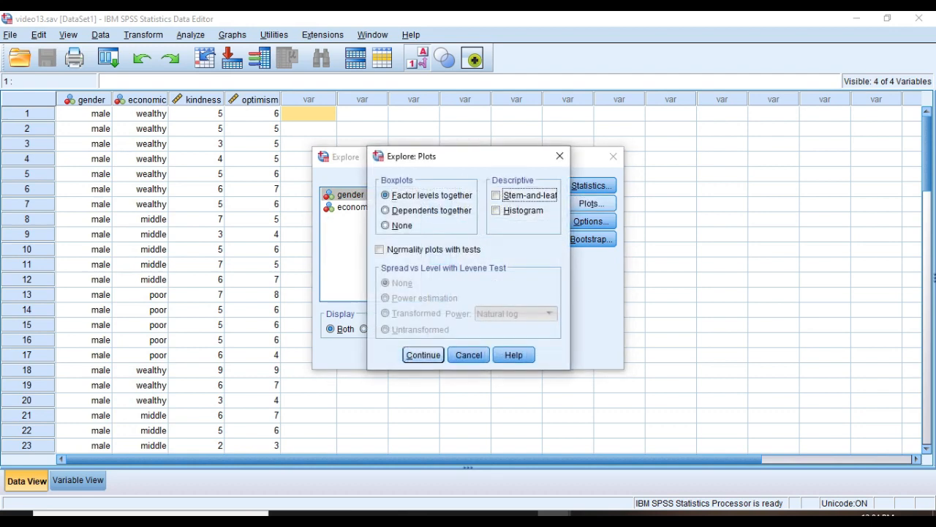
click(380, 249)
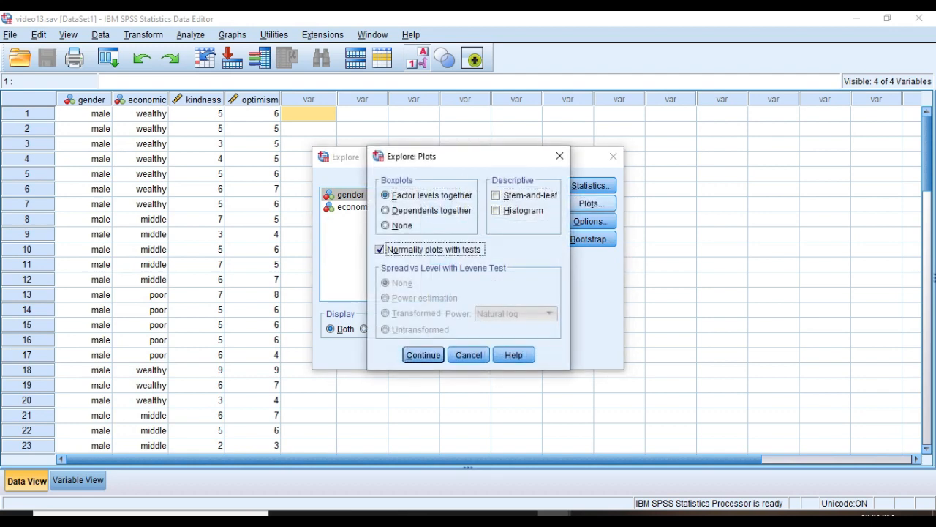
click(422, 354)
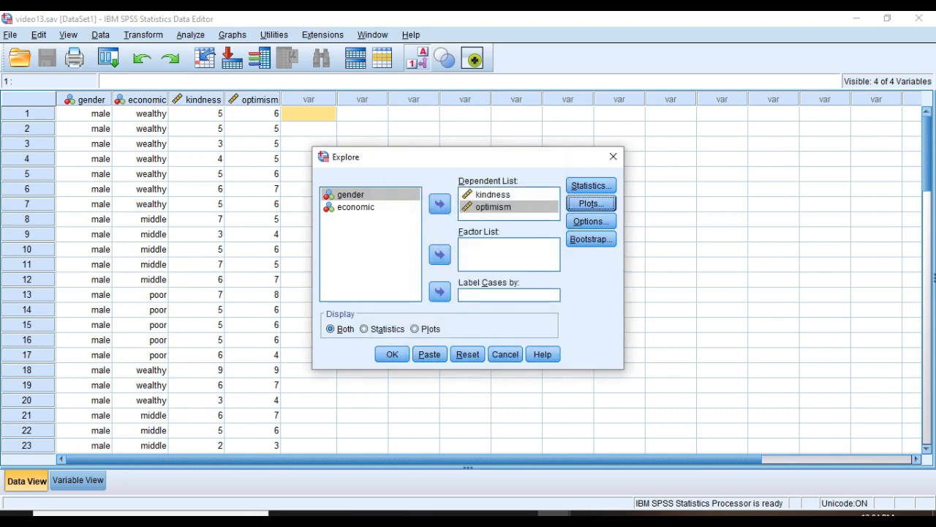
click(392, 354)
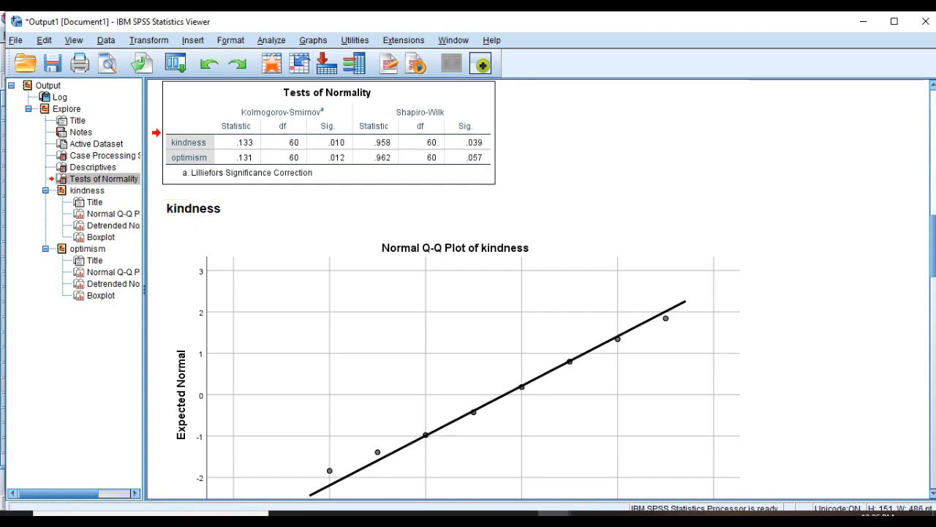
With the Tests of Normality results reviewed, open the Analyze menu.
click(272, 40)
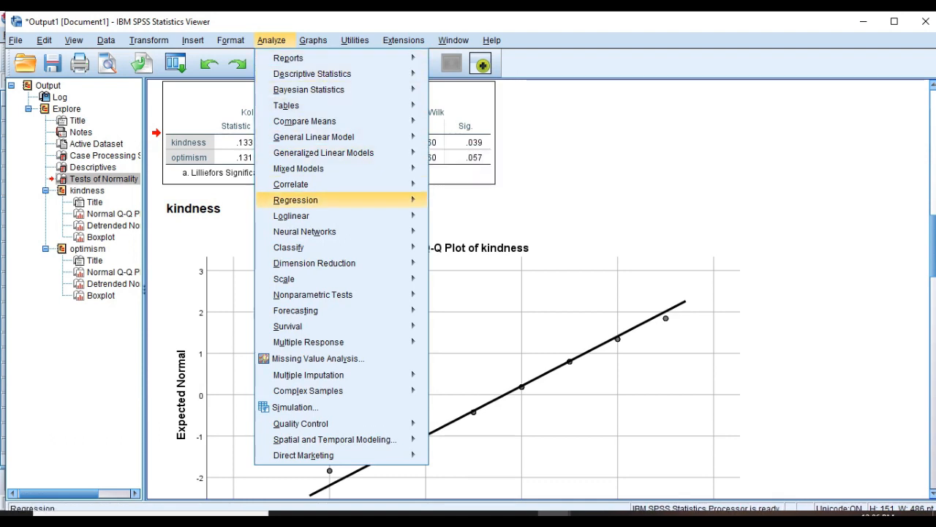
Set up a linear regression with economic as dependent and kindness and optimism as independents.
mouse_move(296, 200)
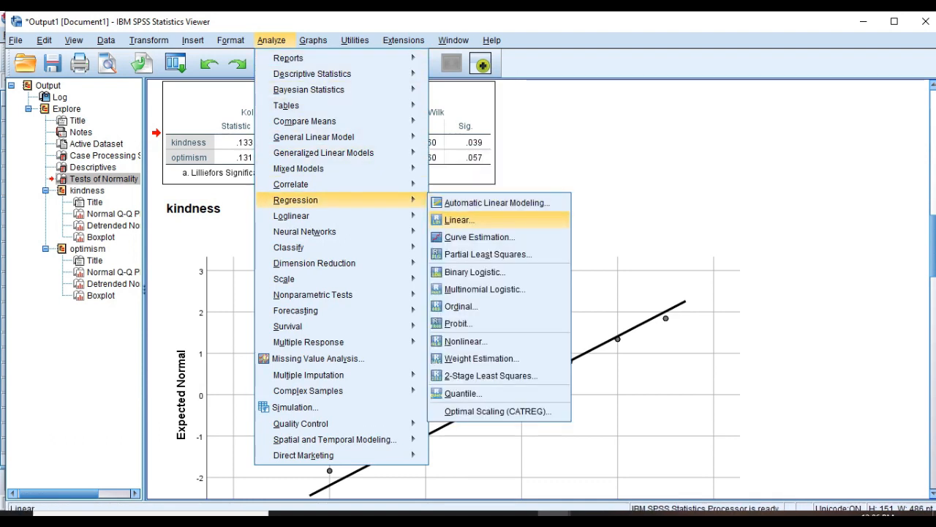
click(459, 220)
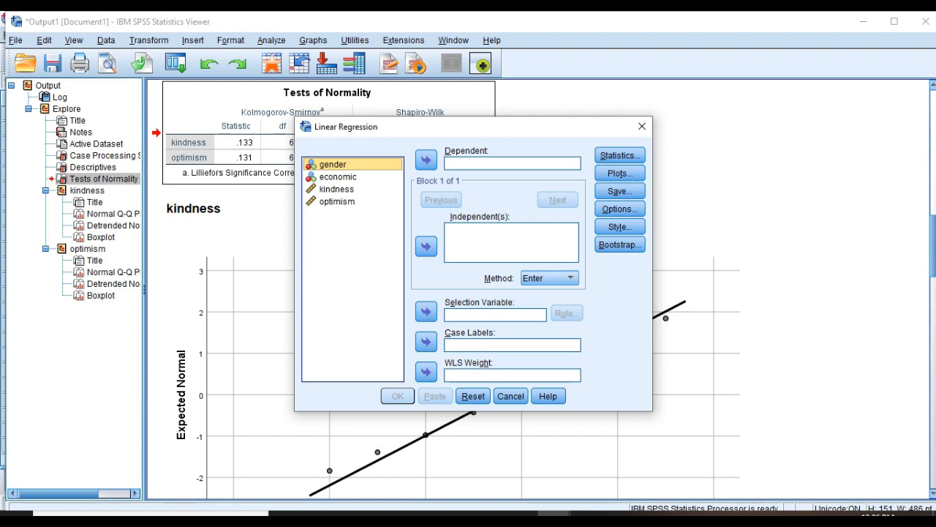
click(337, 177)
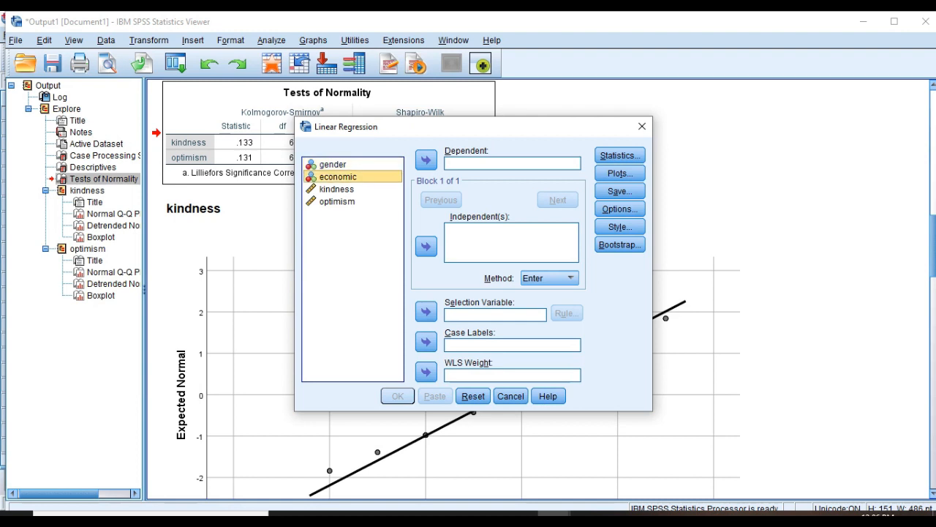
click(426, 160)
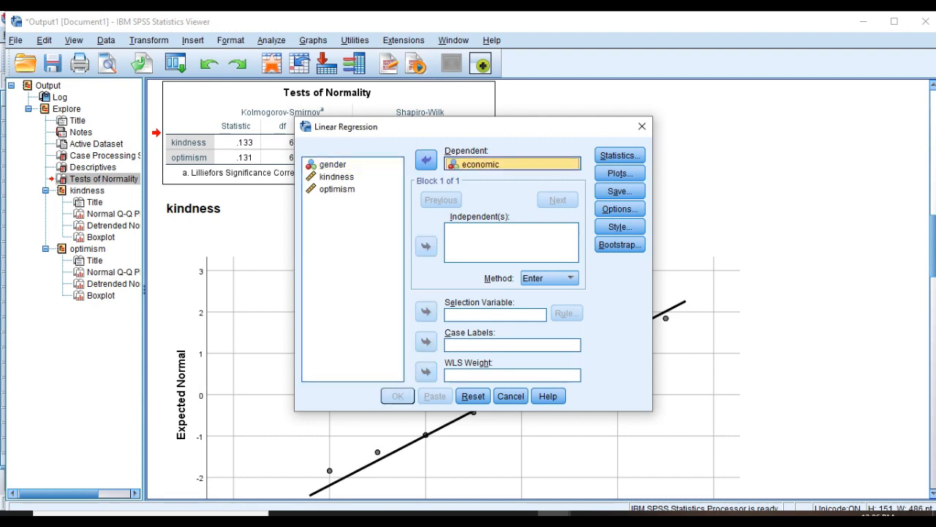
click(337, 177)
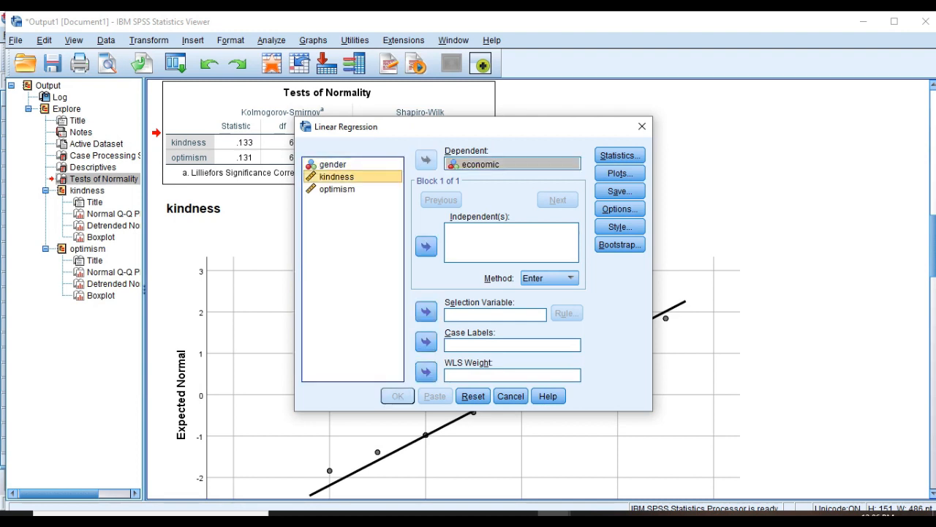
click(426, 246)
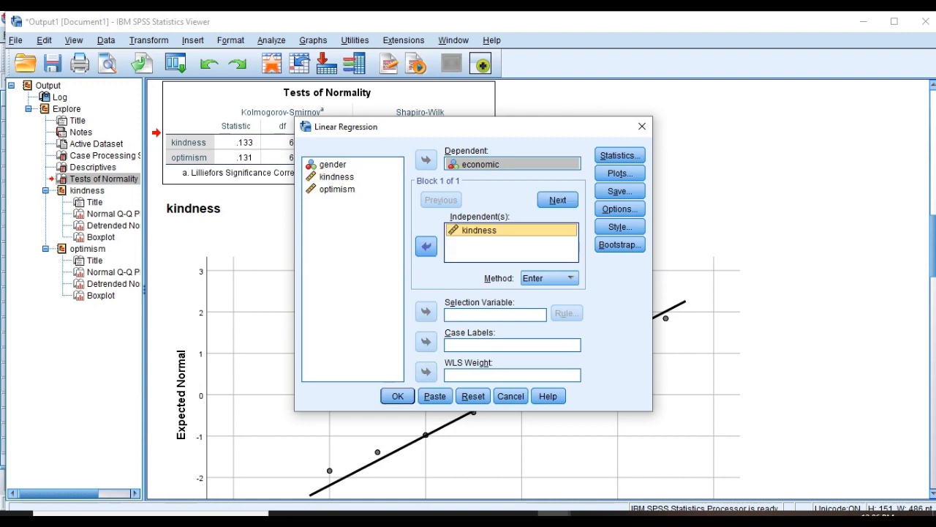
click(337, 190)
click(426, 246)
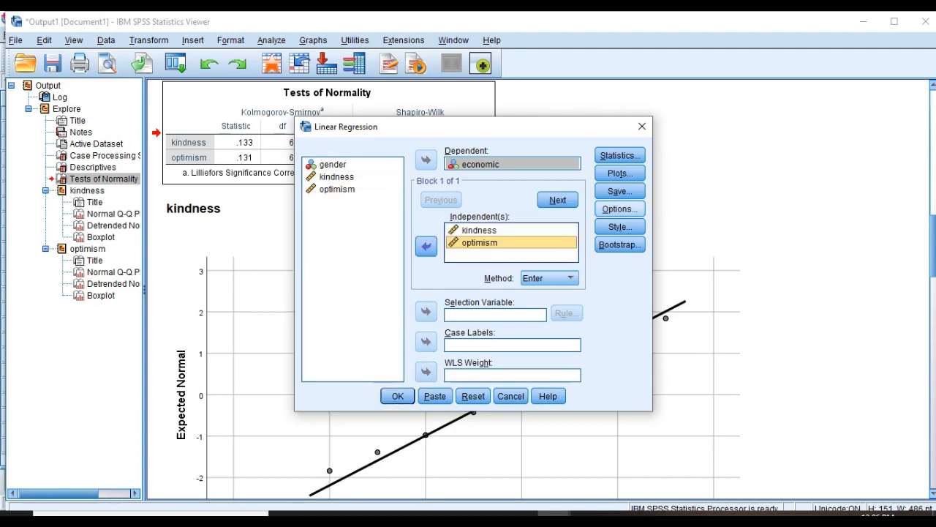
Save Mahalanobis distances as a new variable and run the regression.
click(621, 191)
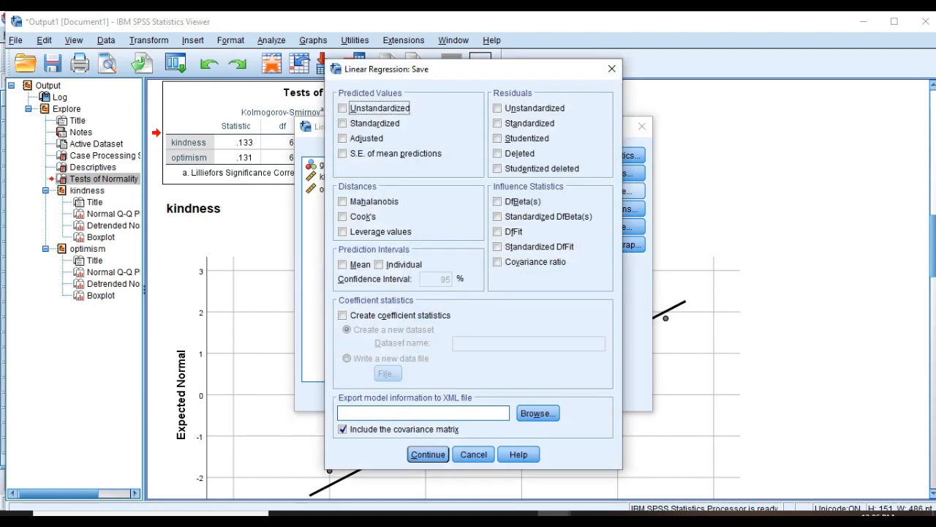
click(343, 201)
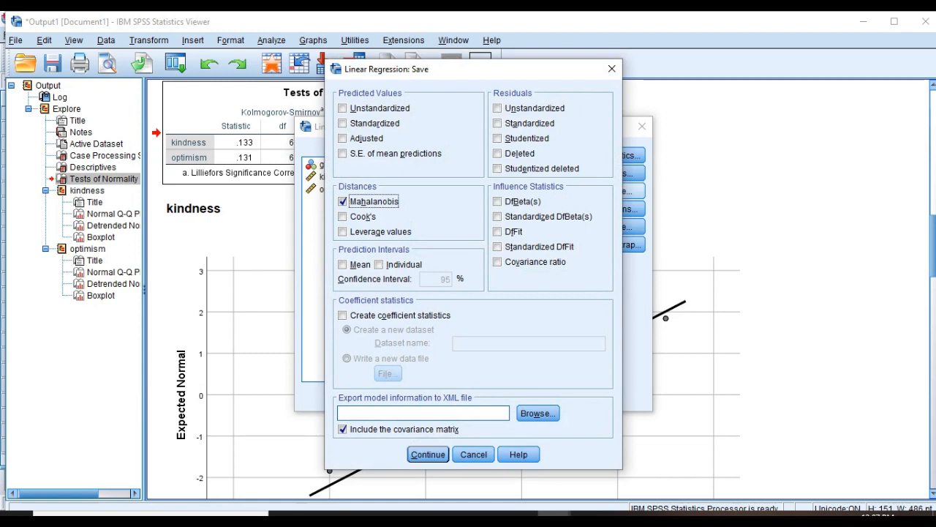
click(428, 455)
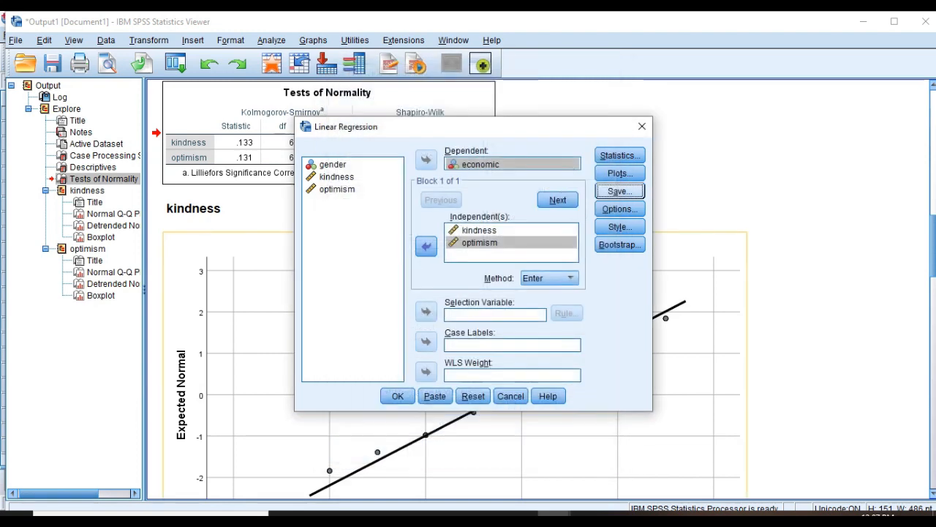
click(397, 396)
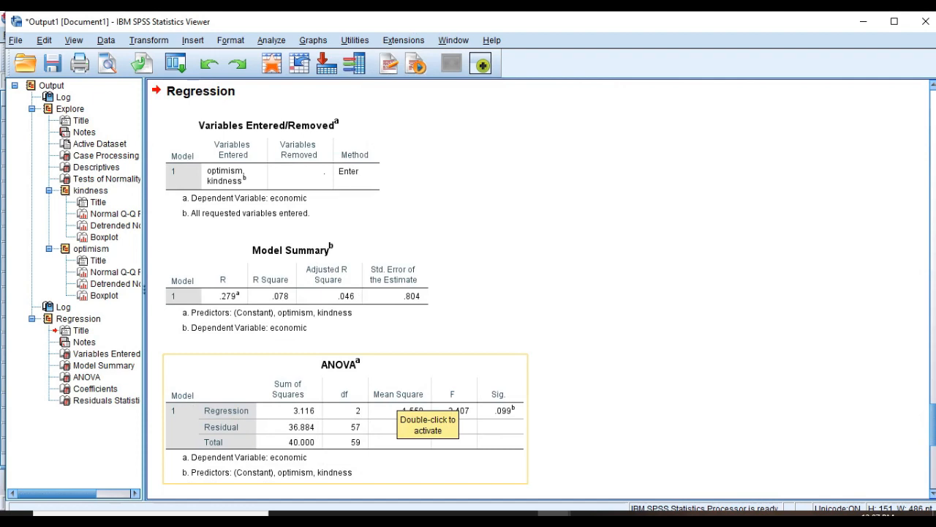
Inspect the regression ANOVA and Residuals Statistics tables, then open Graphs > Legacy Dialogs.
click(397, 396)
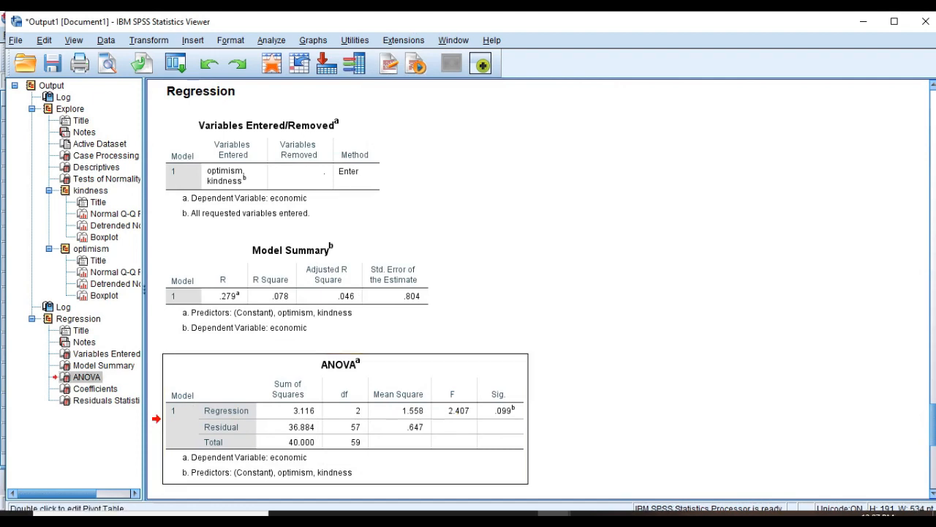
scroll(344, 286, down, 5)
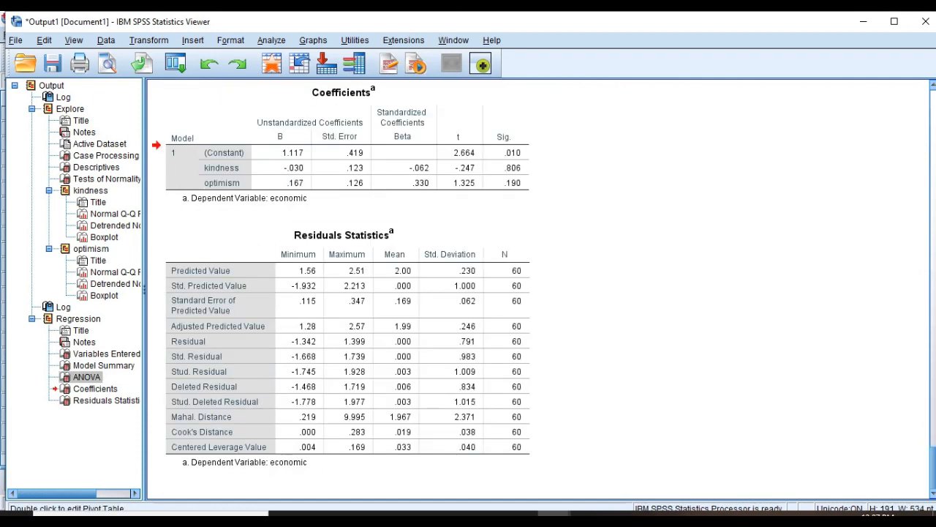
click(348, 348)
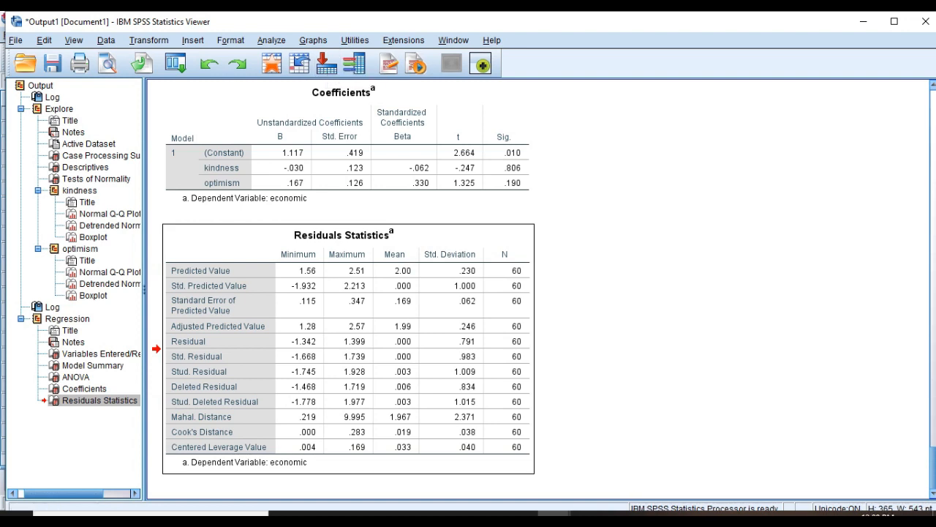
click(313, 40)
mouse_move(344, 92)
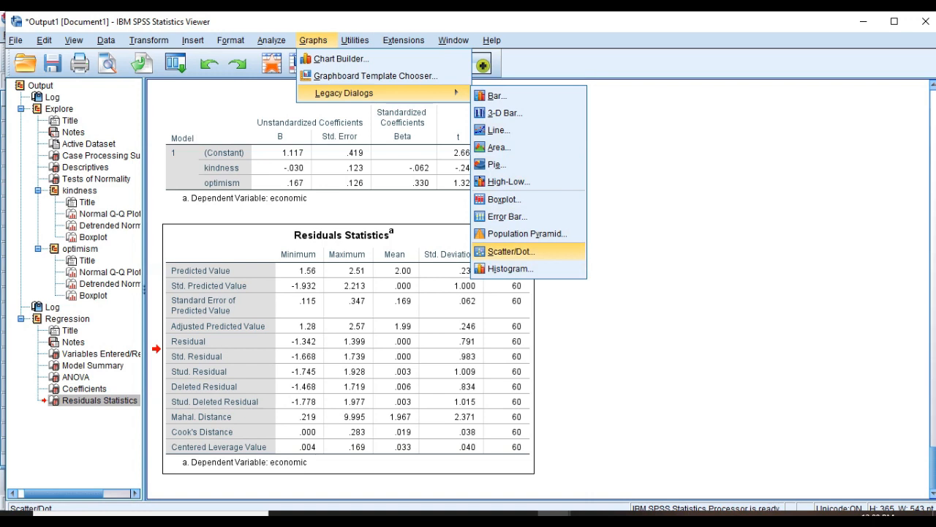
Choose a Matrix Scatter chart from the Scatter/Dot gallery and define it.
click(511, 250)
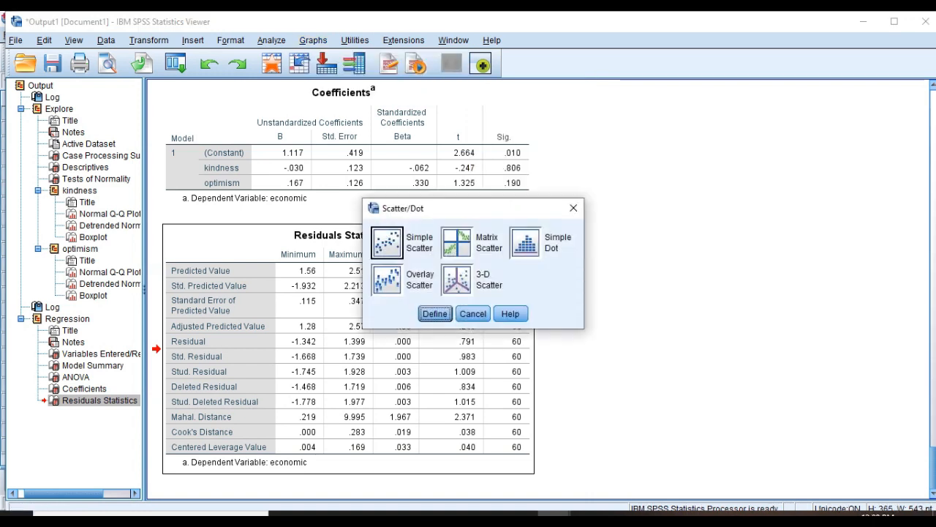
click(457, 243)
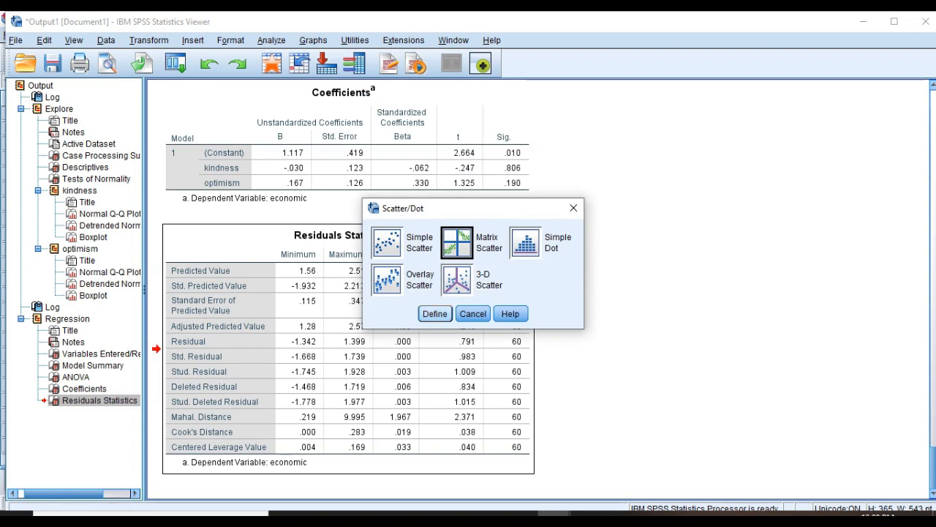
click(435, 313)
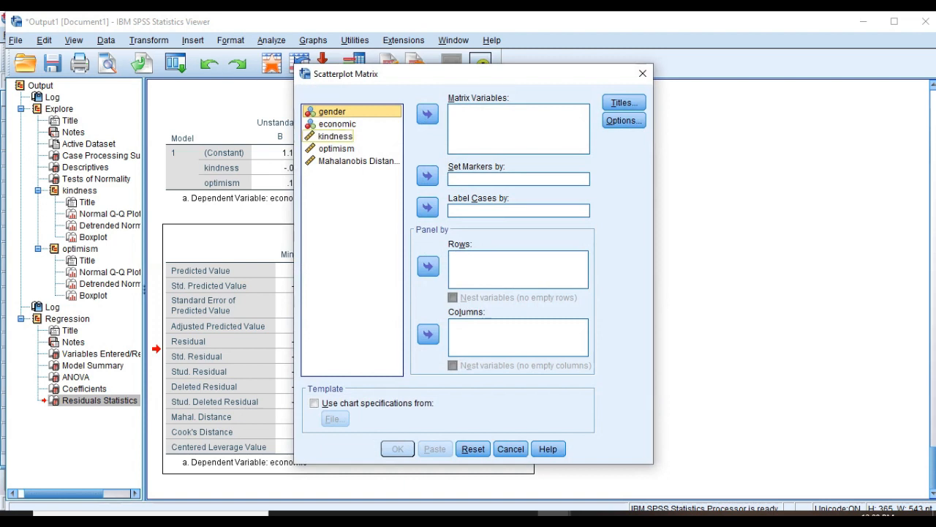
Plot kindness and optimism as matrix variables, panel rows by gender and economic, and create the chart.
click(335, 137)
click(427, 114)
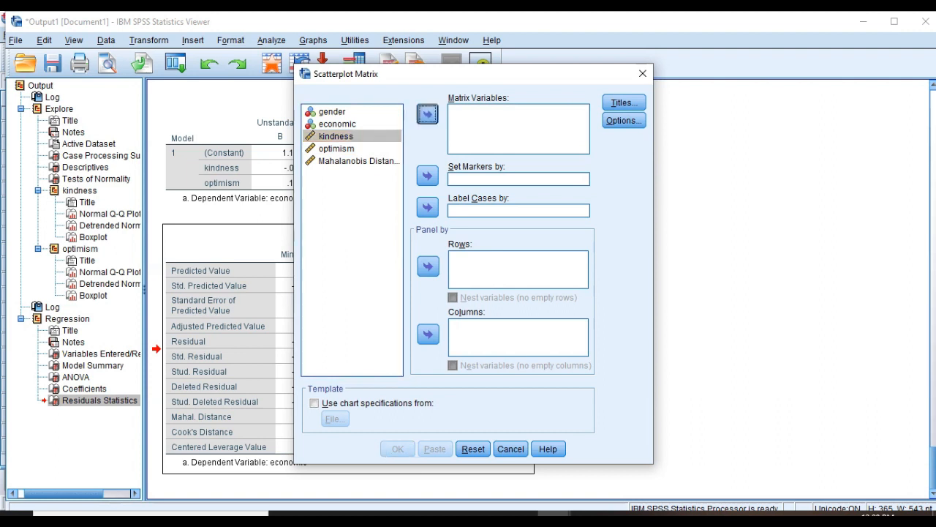
click(337, 136)
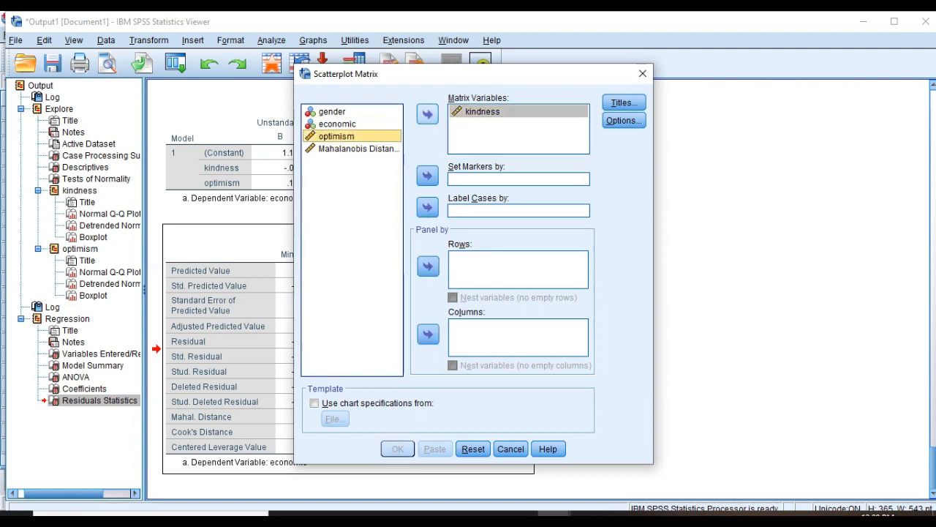
click(428, 114)
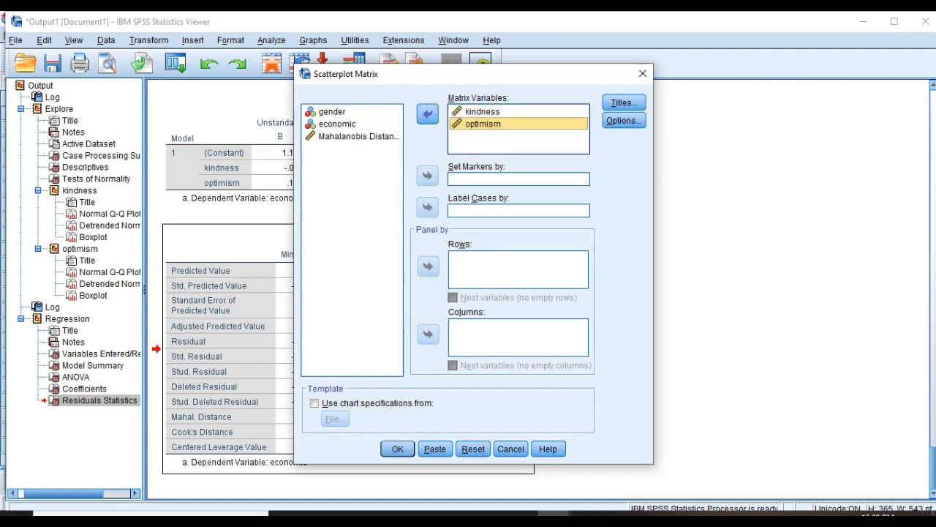
click(333, 112)
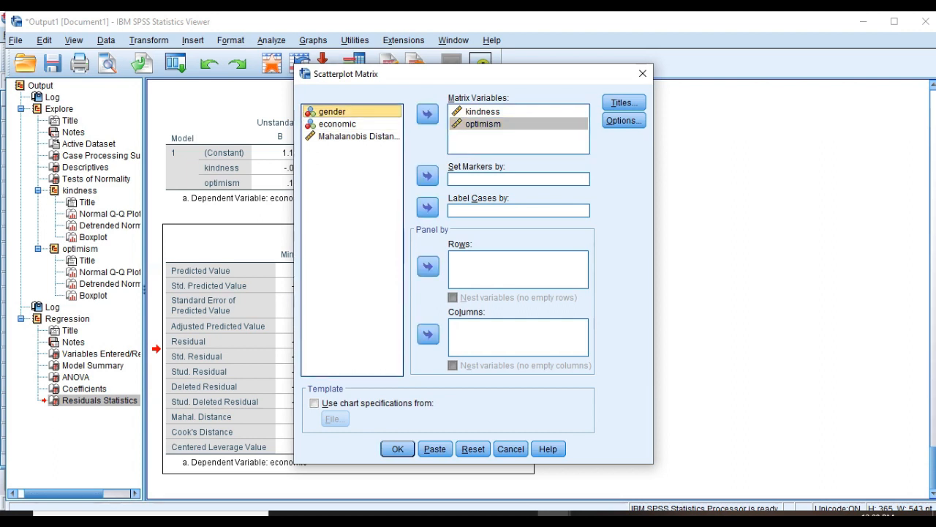
click(428, 266)
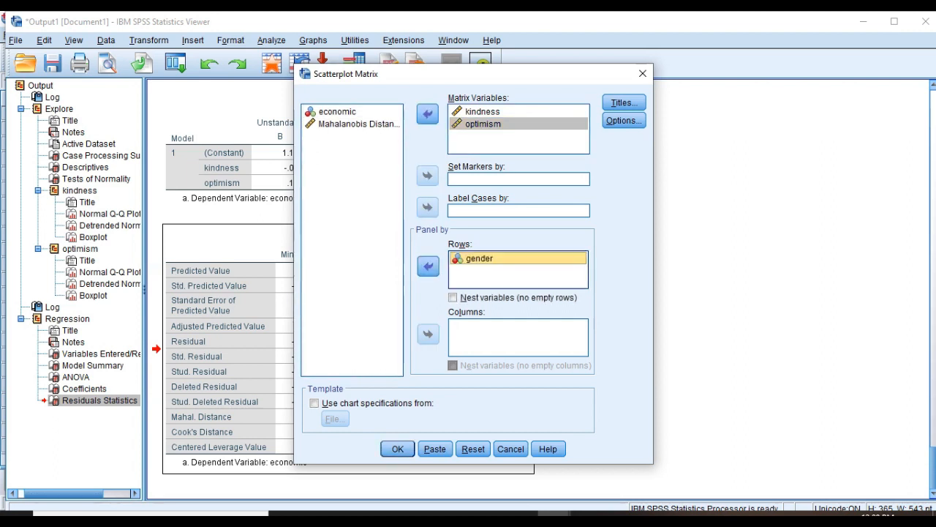
click(338, 111)
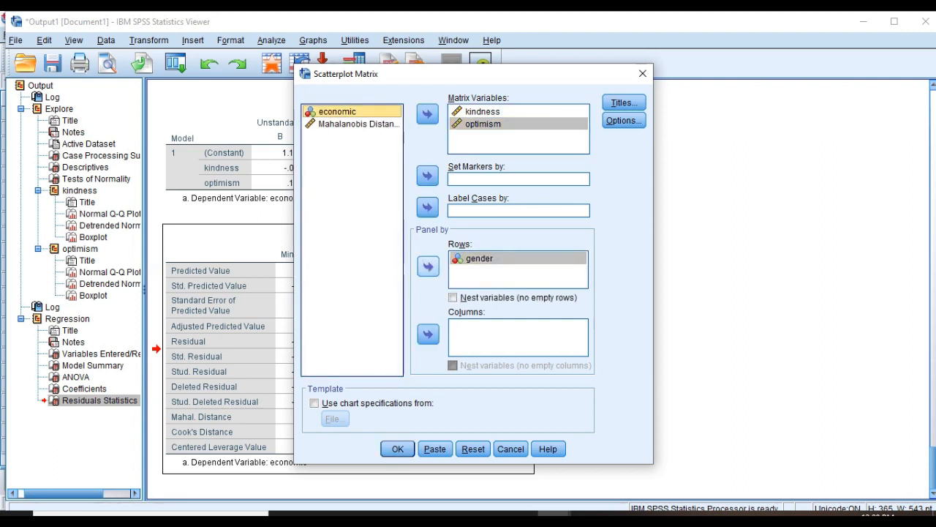
click(428, 267)
click(397, 448)
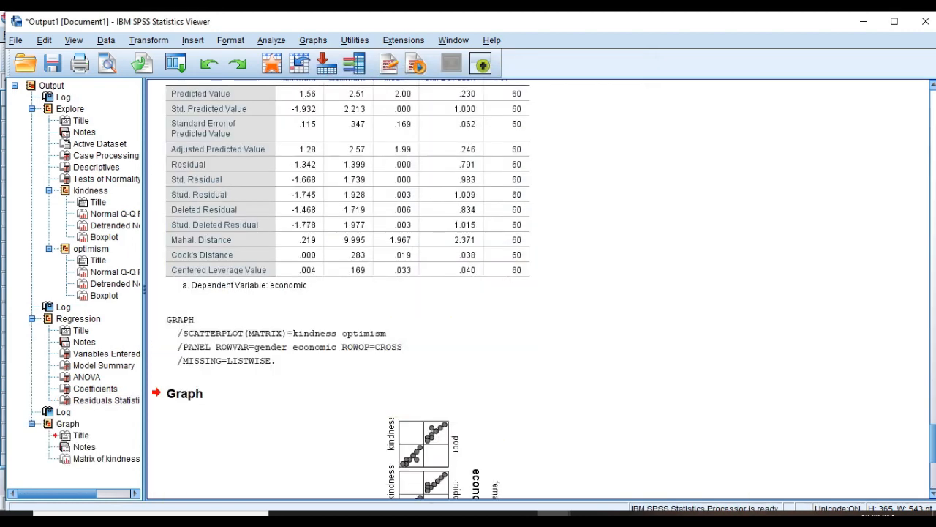
click(522, 430)
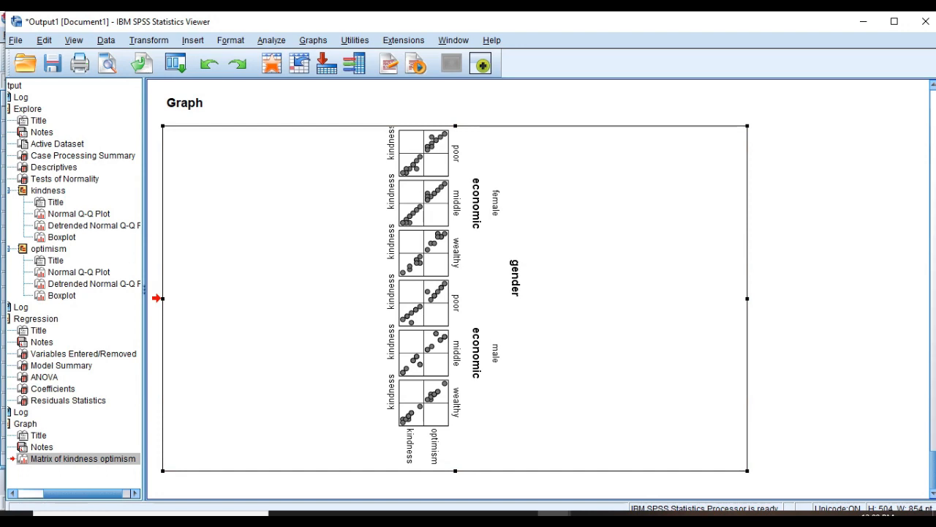
After looking over the six-panel scatterplot matrix, open the Analyze menu for Correlate.
click(271, 40)
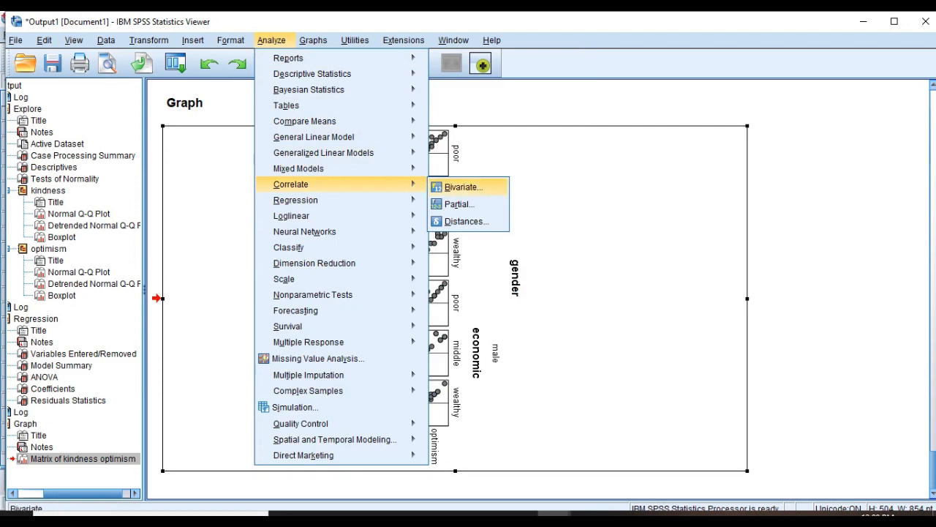
Correlate kindness with optimism using a two-tailed Pearson bivariate correlation.
key(Return)
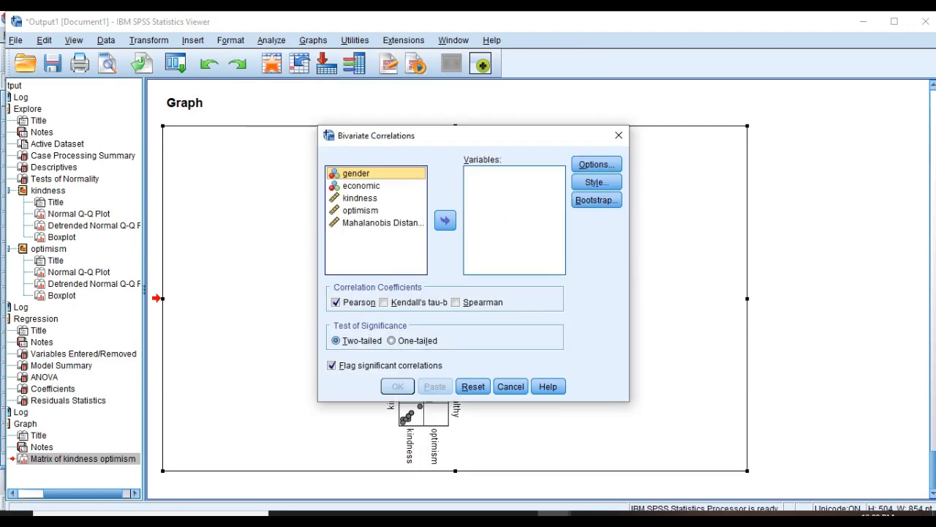
click(360, 198)
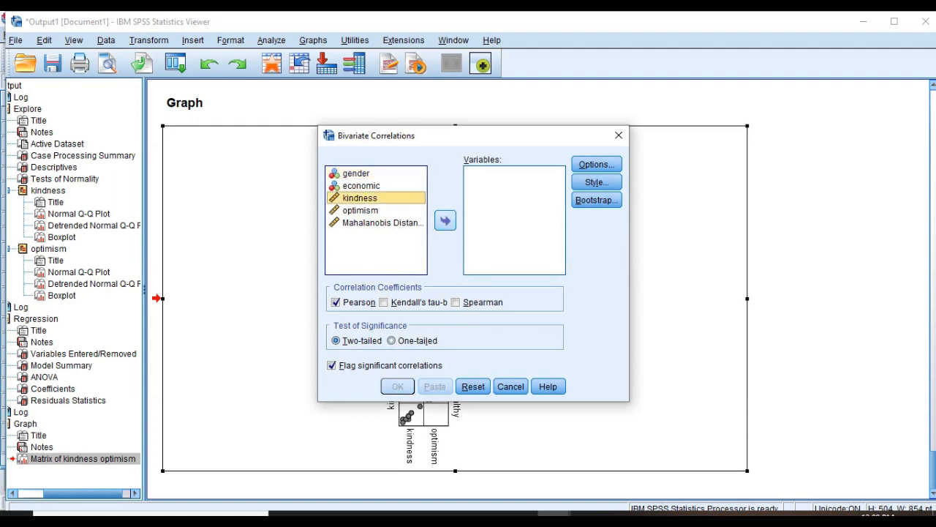
click(445, 220)
click(360, 198)
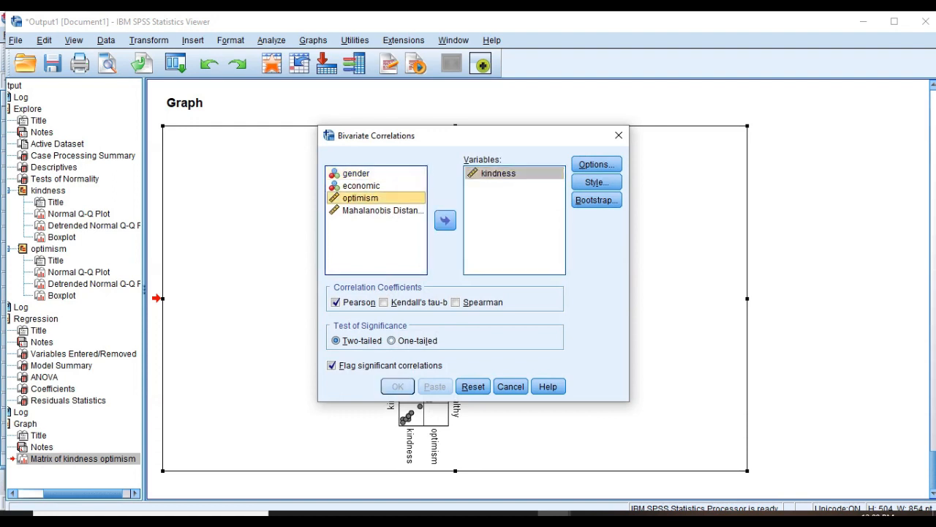
click(445, 220)
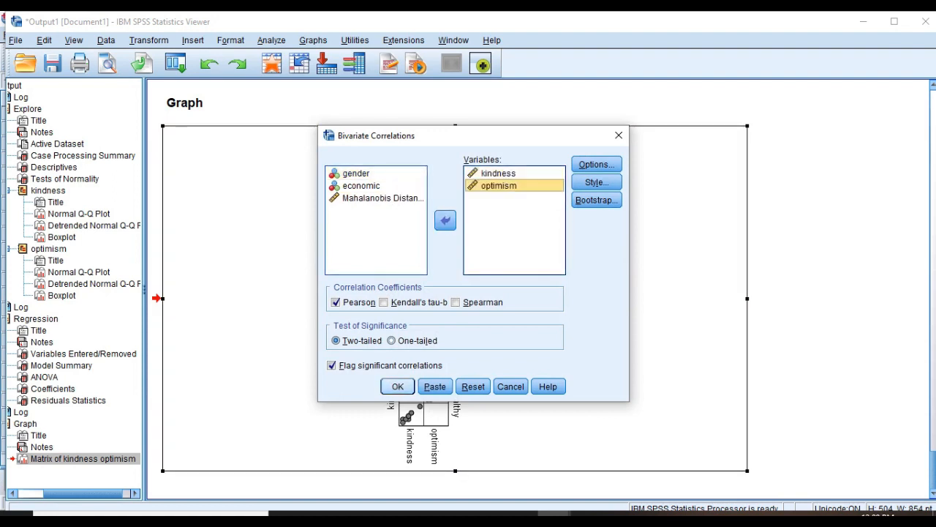
key(Return)
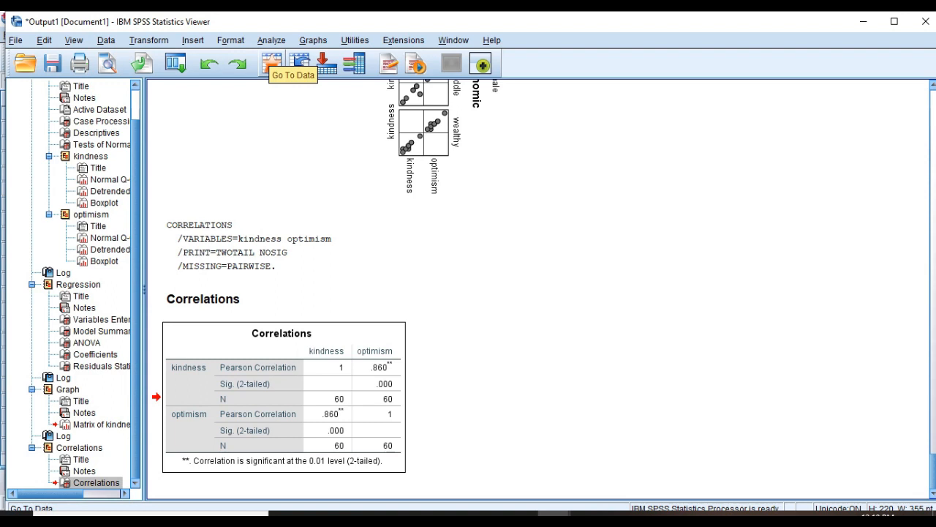
Switch from the correlation output back to the video13.sav data with Go To Data.
click(270, 59)
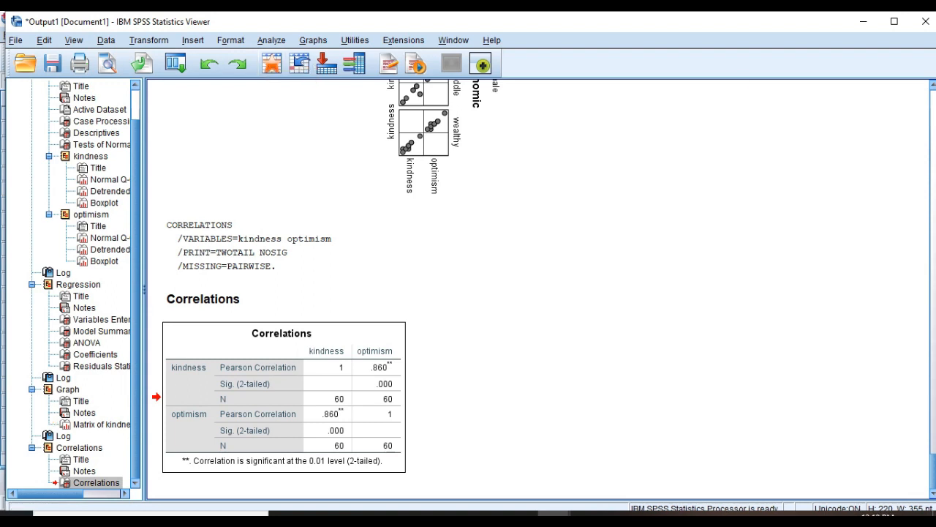
Bring the Data Editor forward and start Analyze > General Linear Model > Multivariate.
mouse_move(553, 514)
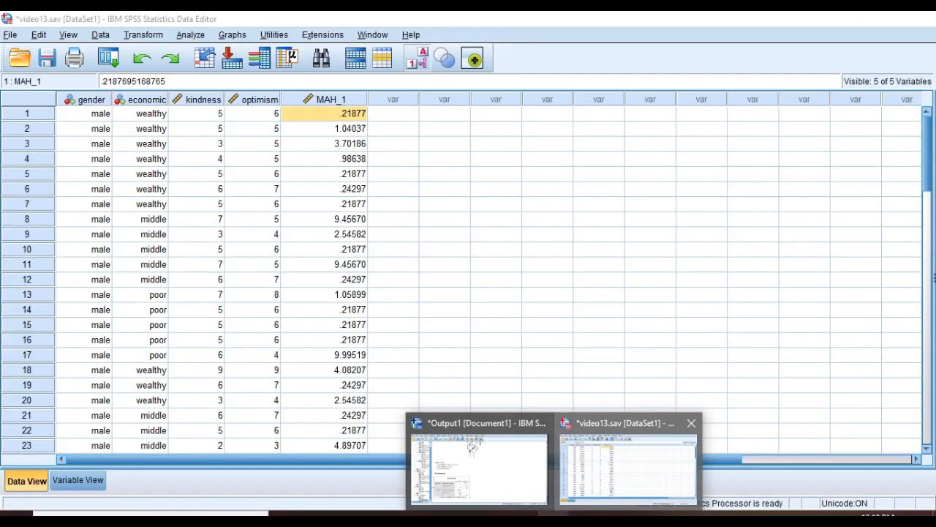
click(628, 468)
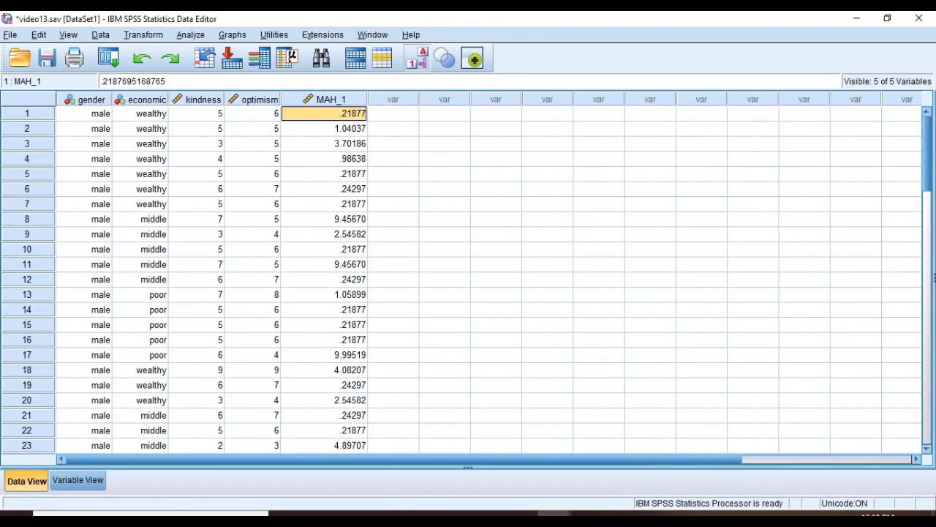
click(191, 35)
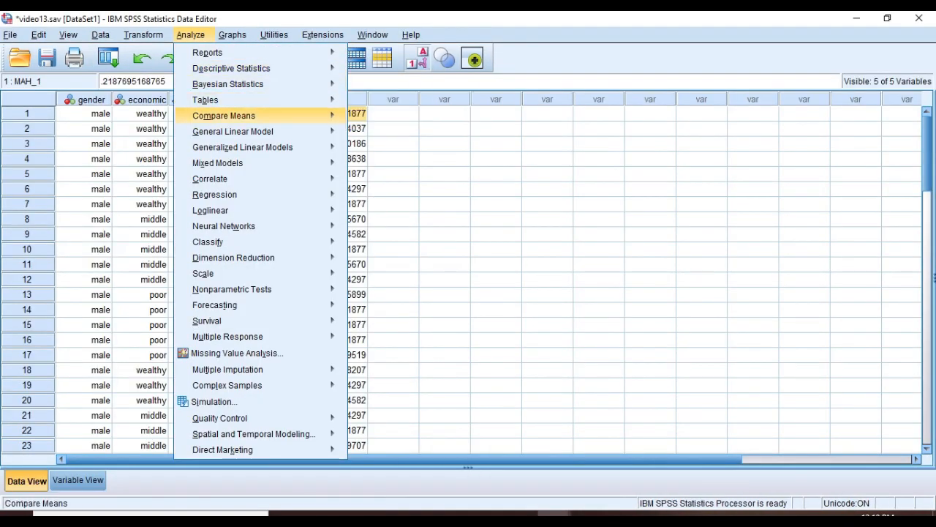
mouse_move(232, 131)
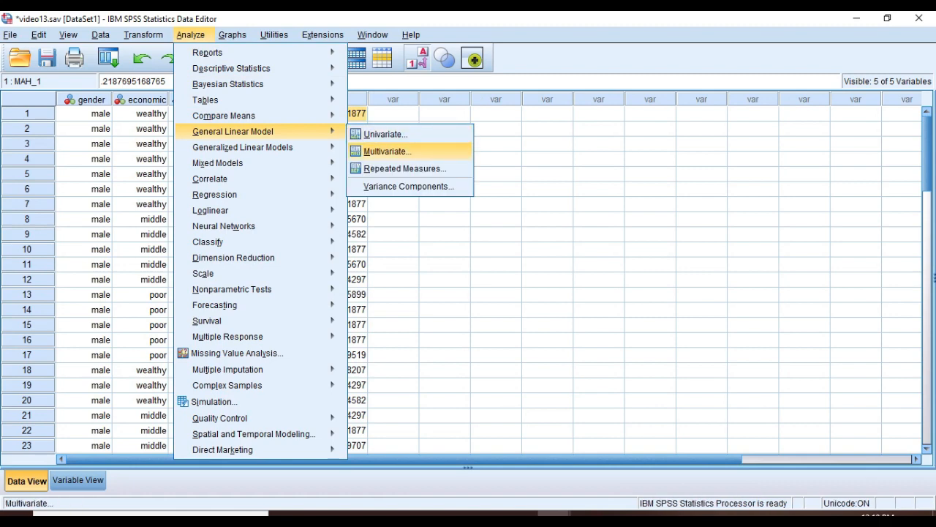
click(388, 151)
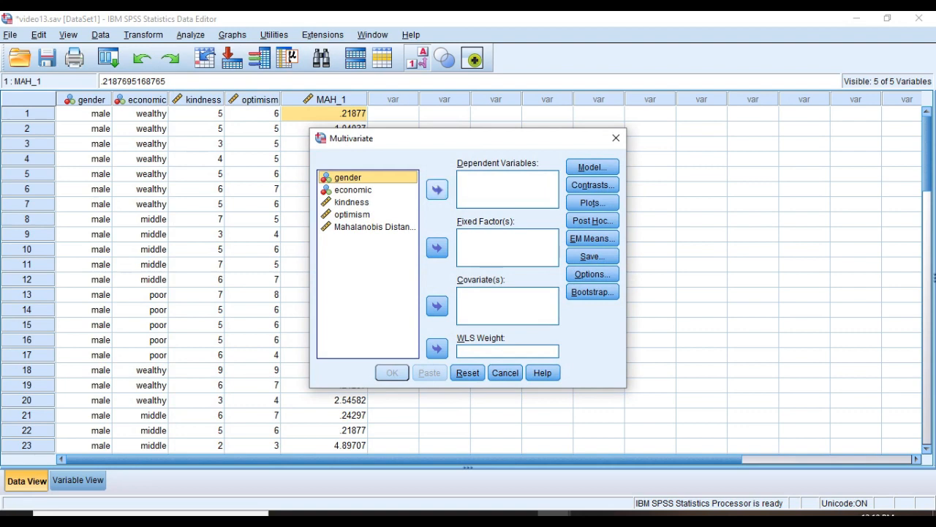
Make gender and economic fixed factors and kindness and optimism dependent variables.
click(437, 247)
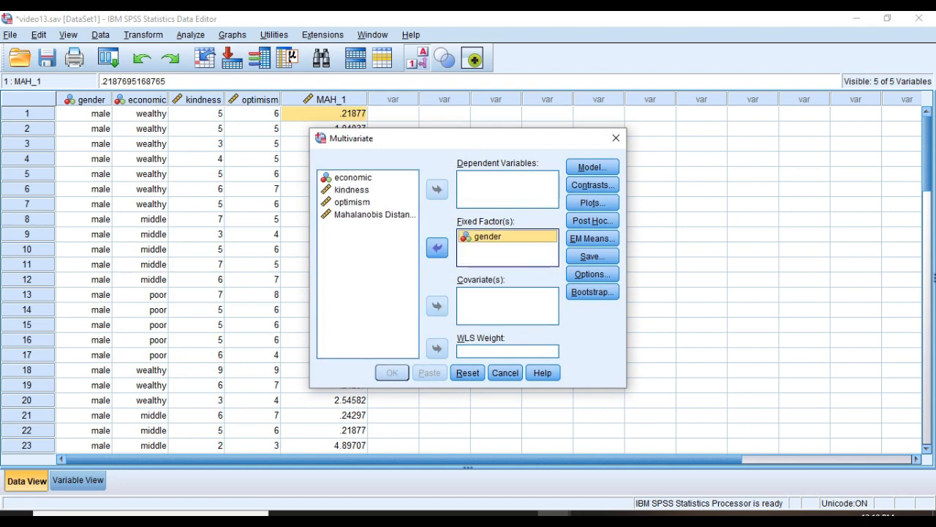
click(353, 177)
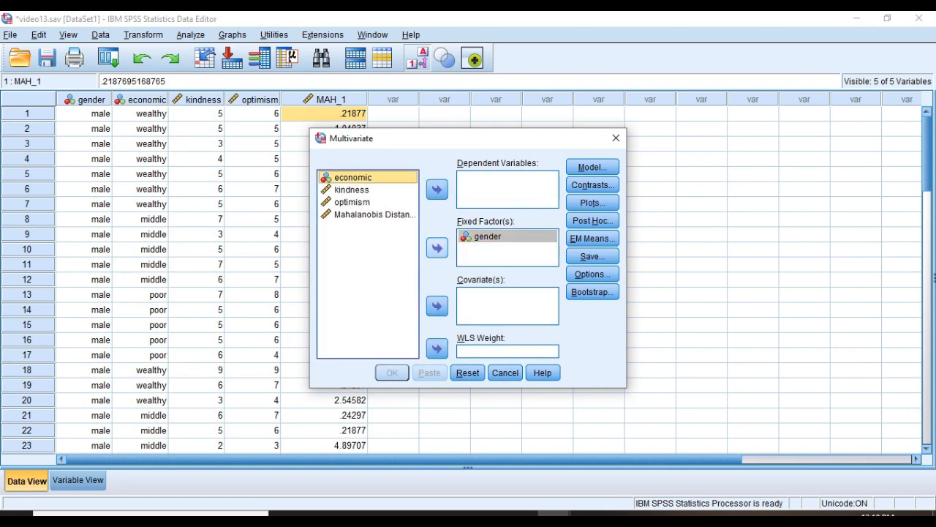
click(437, 247)
click(352, 177)
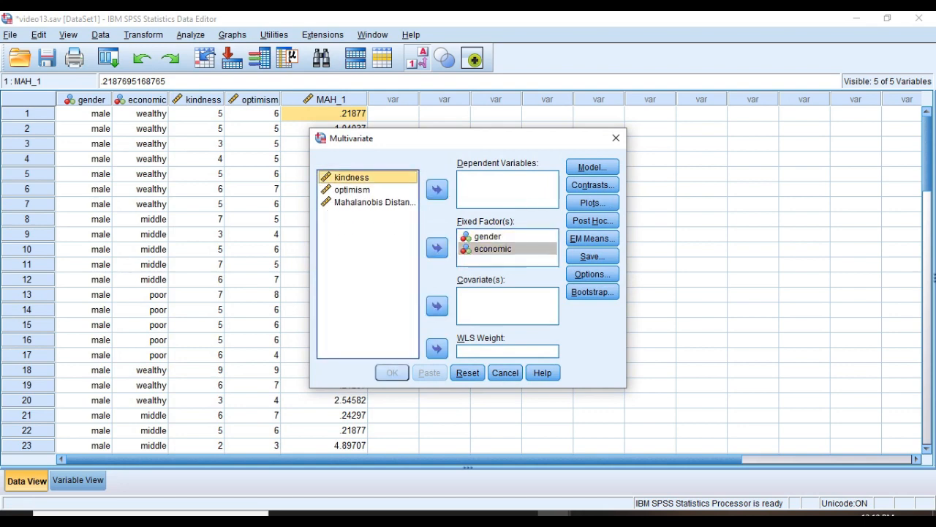
click(436, 190)
click(352, 177)
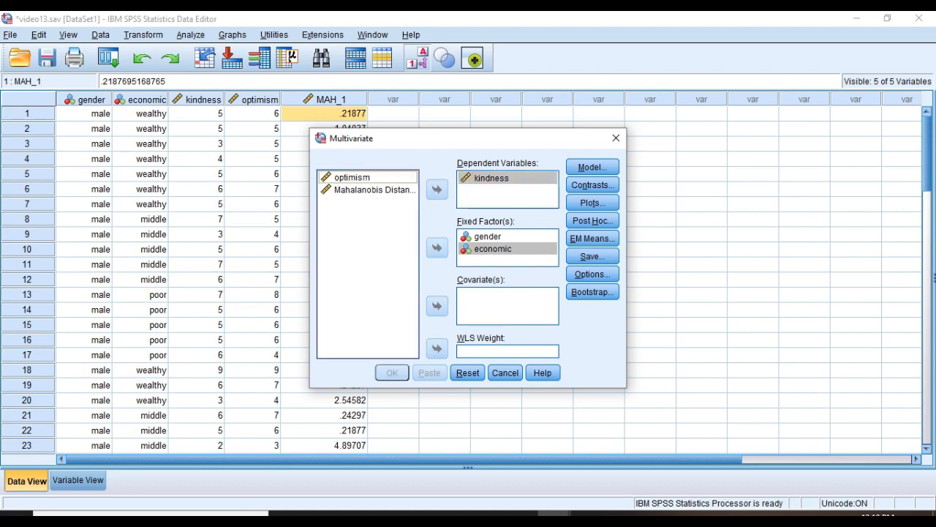
click(437, 189)
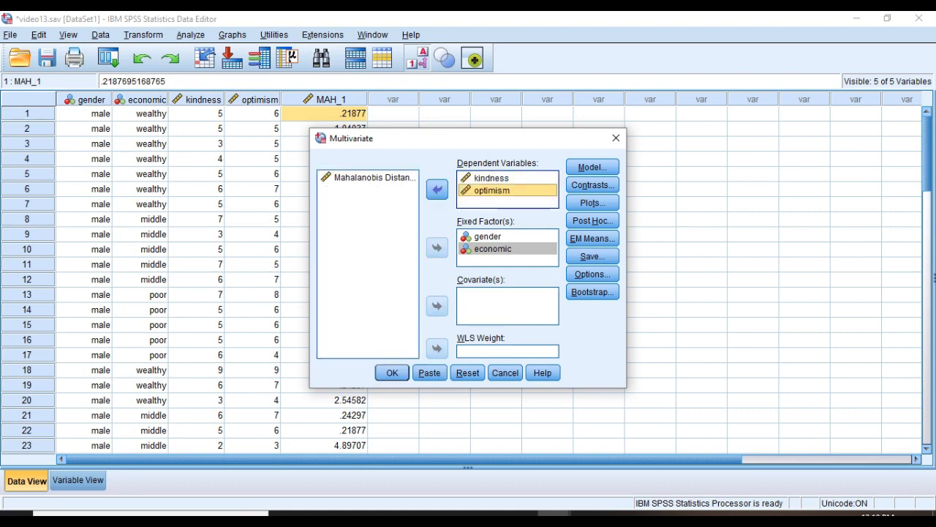
click(592, 202)
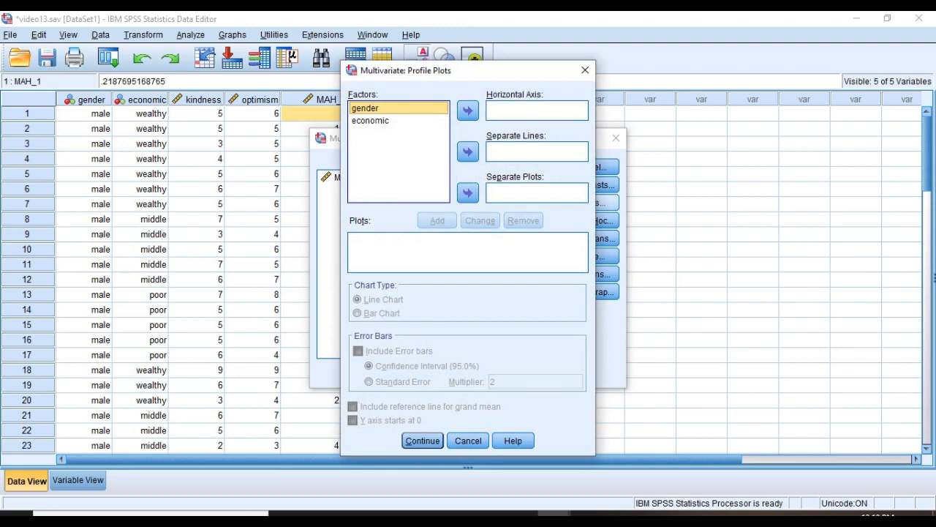
Add an economic*gender profile plot: economic on the horizontal axis, separate lines for gender.
click(371, 121)
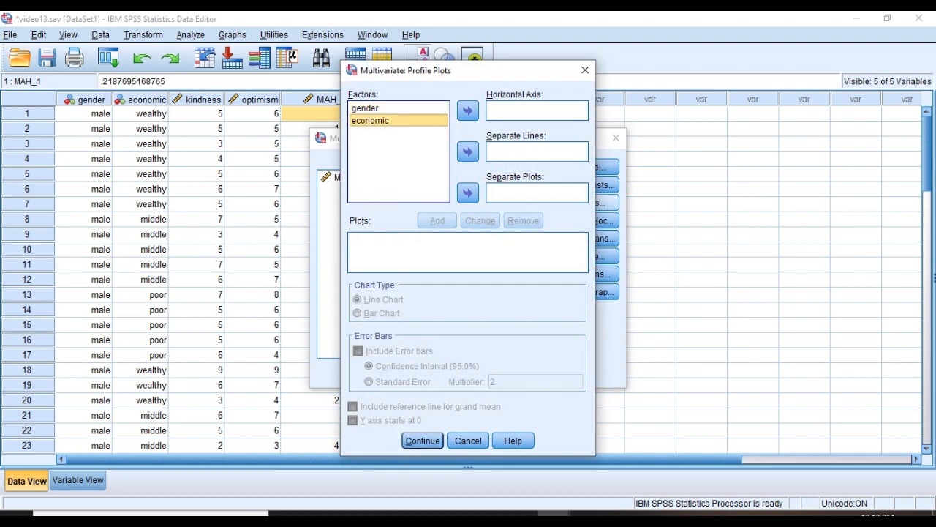
click(468, 110)
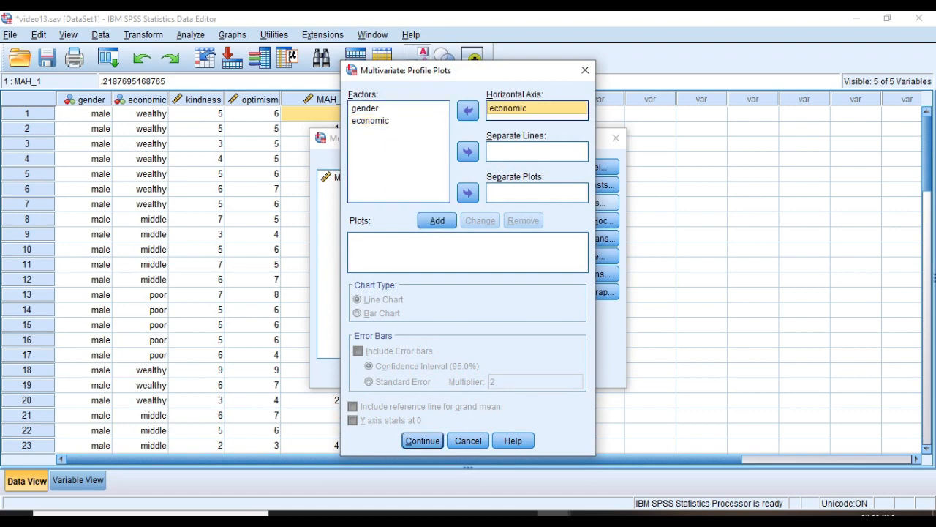
click(365, 108)
click(467, 152)
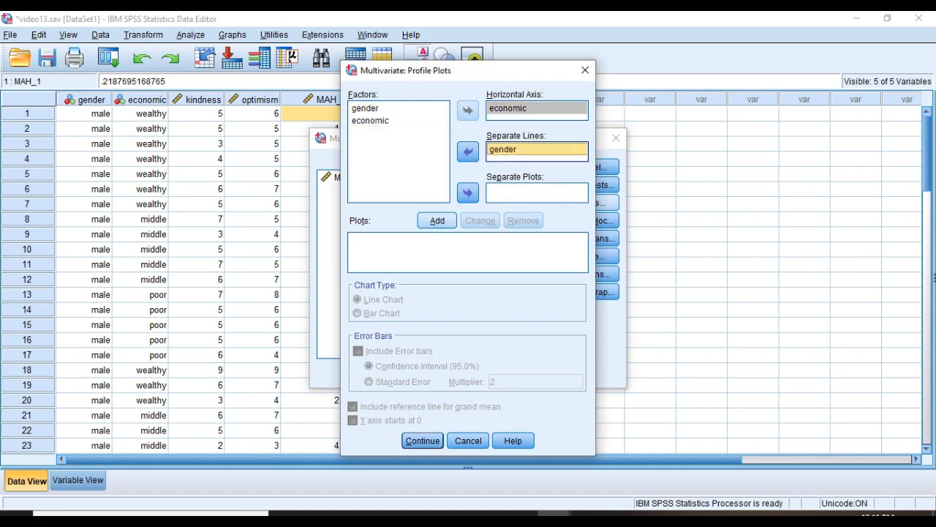
click(436, 220)
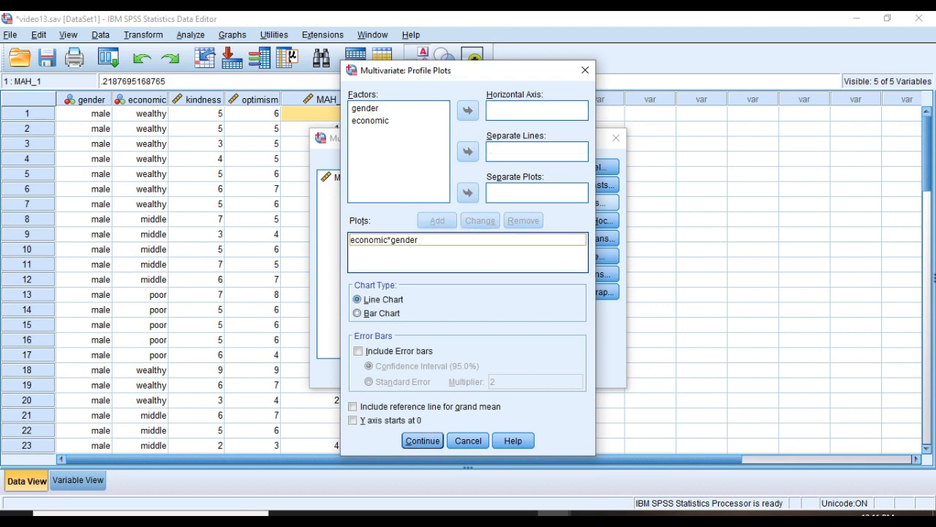
click(422, 441)
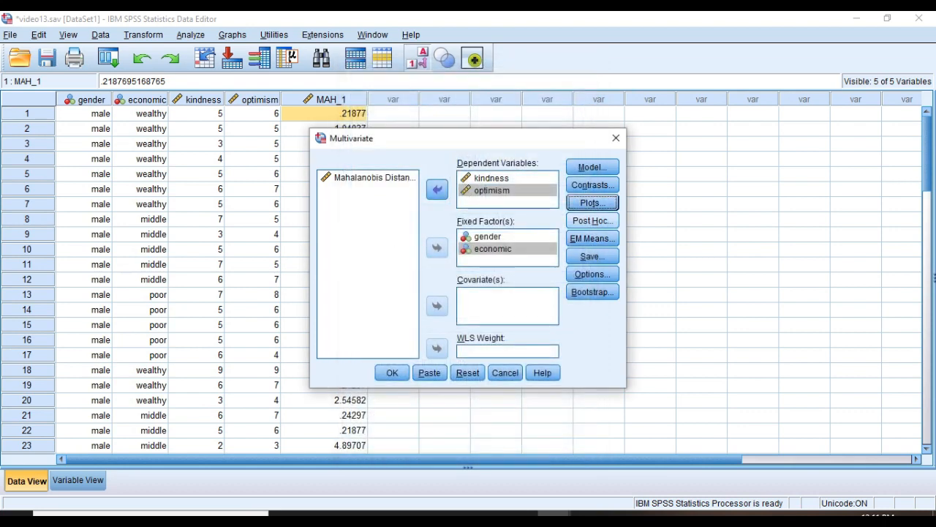
click(592, 220)
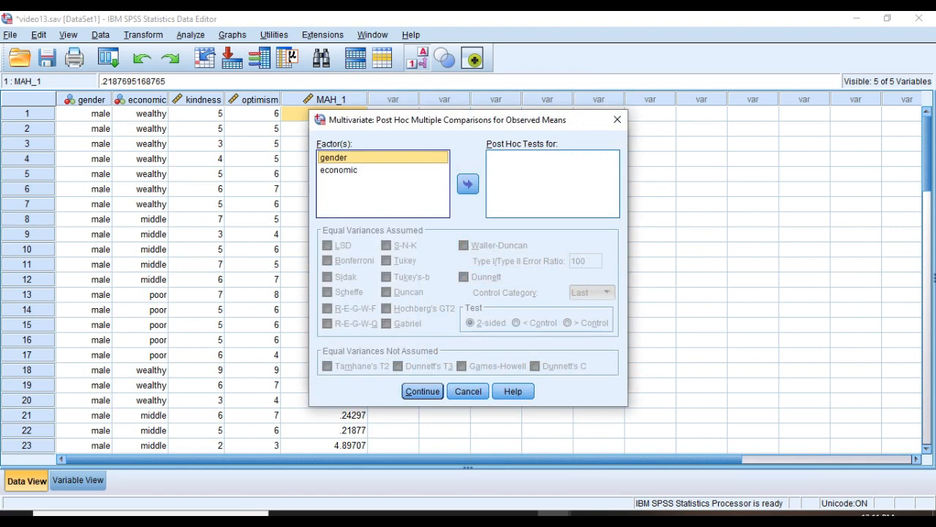
Request Tukey post hoc comparisons for the economic factor.
click(339, 170)
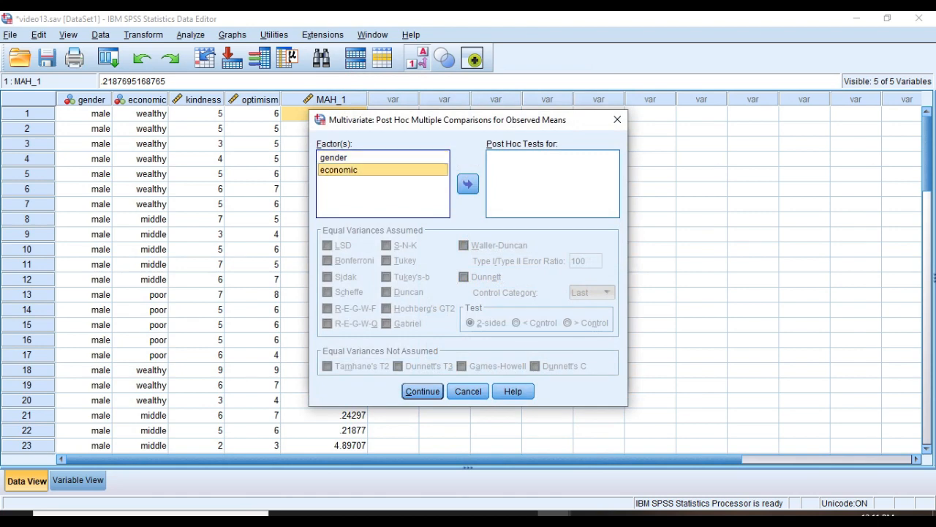
click(469, 184)
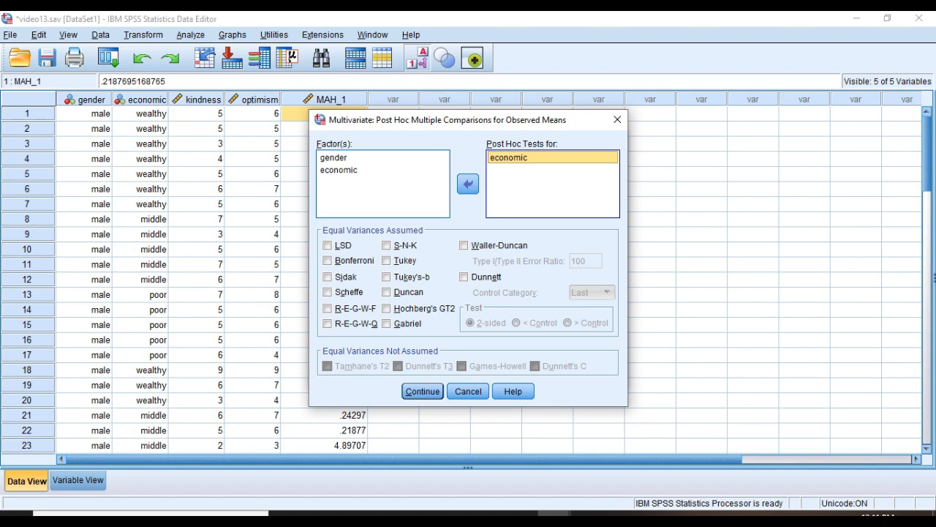
click(387, 261)
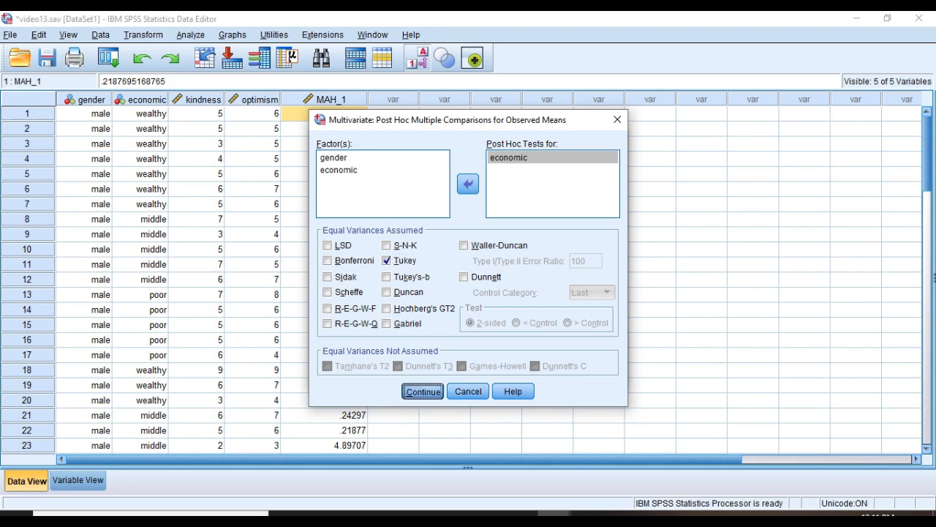
click(422, 391)
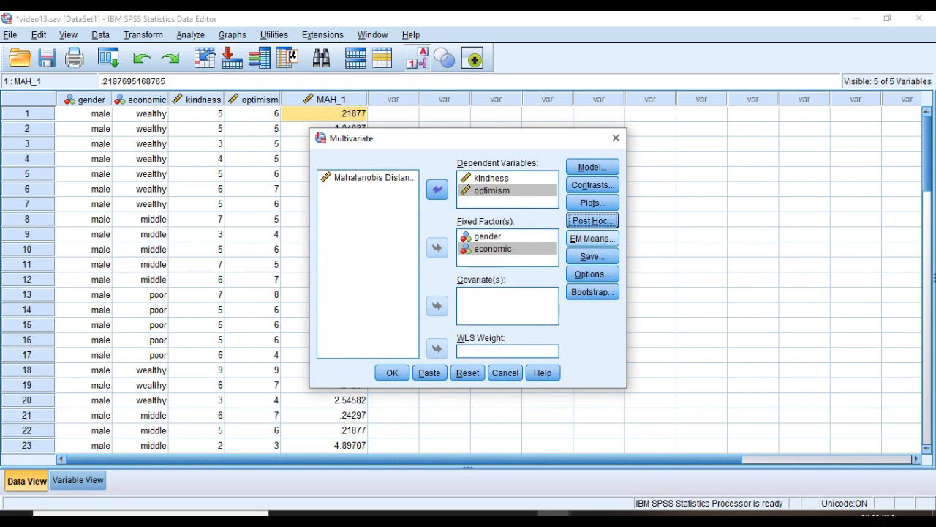
click(593, 238)
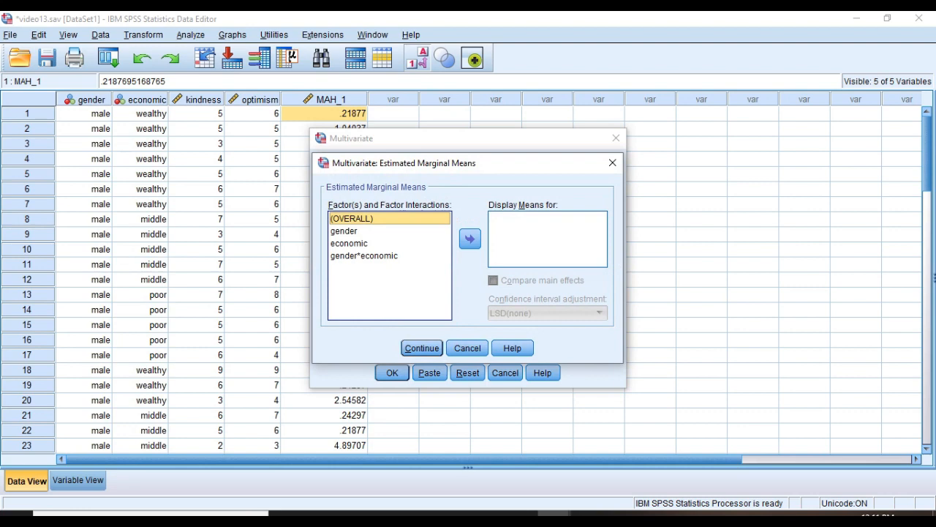
Display estimated marginal means for economic, gender and the gender*economic interaction.
click(359, 242)
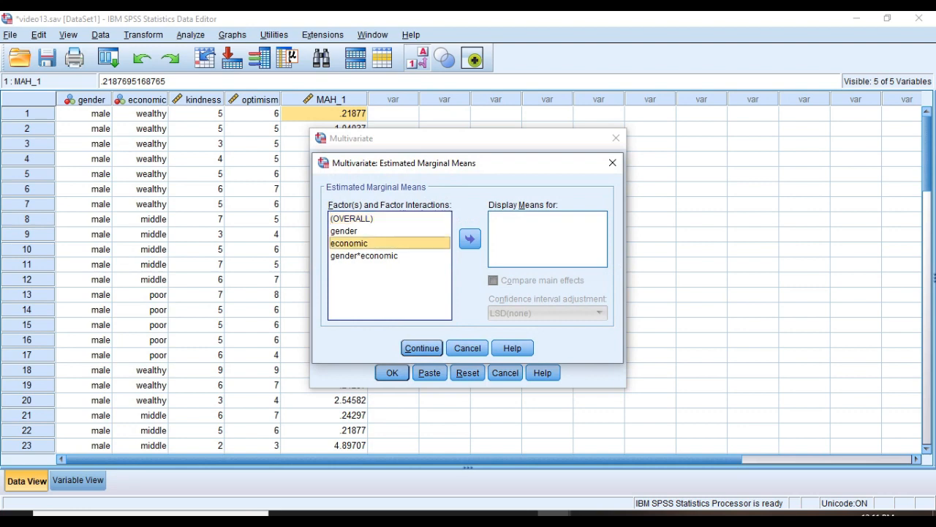
click(470, 239)
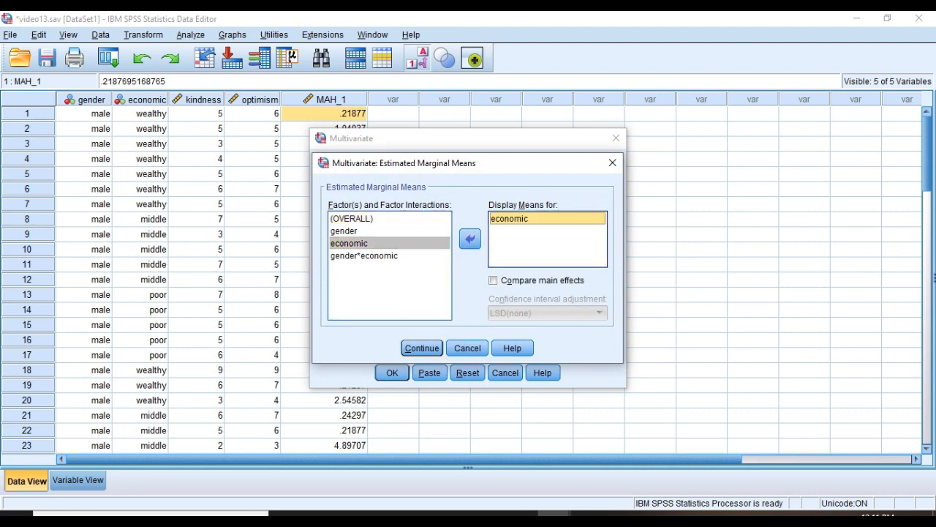
click(343, 230)
click(469, 239)
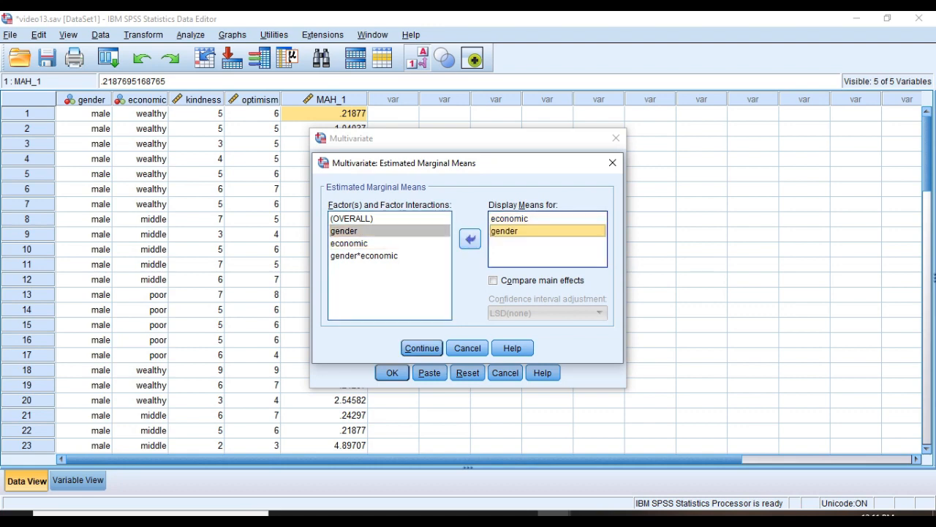
click(364, 255)
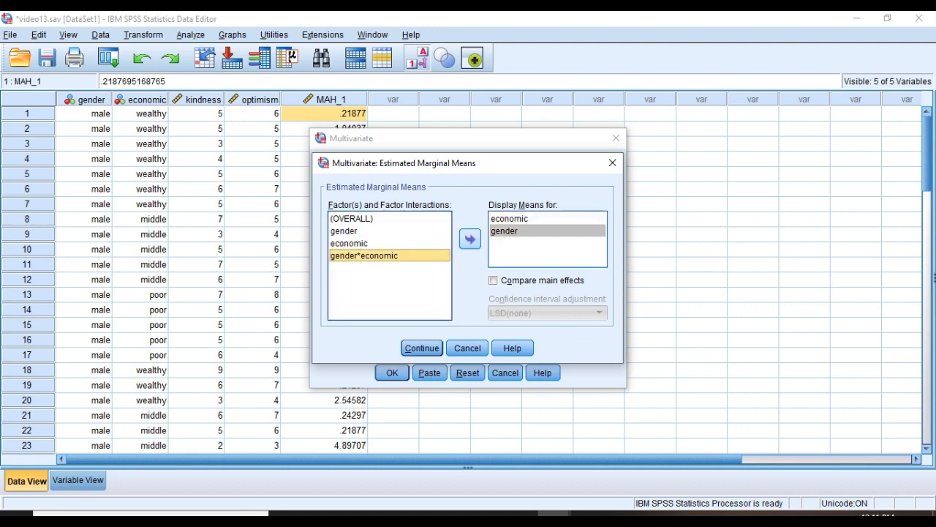
click(470, 238)
click(421, 347)
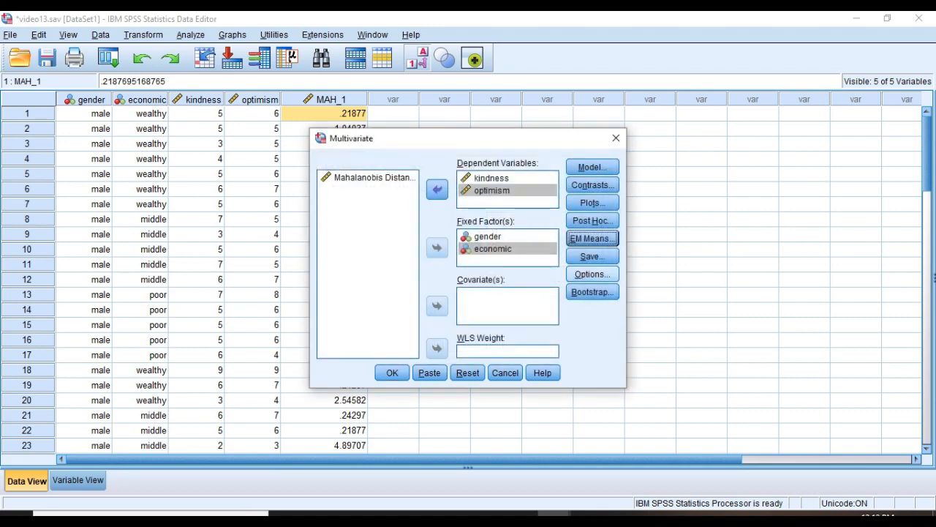
click(592, 274)
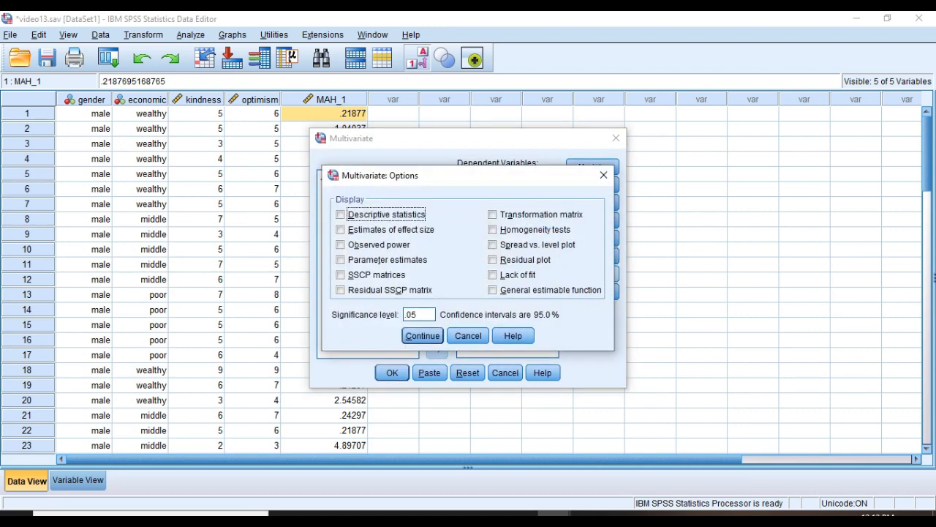
Add descriptive statistics, effect size estimates and homogeneity tests, then run the two-factor MANOVA.
click(340, 214)
click(340, 228)
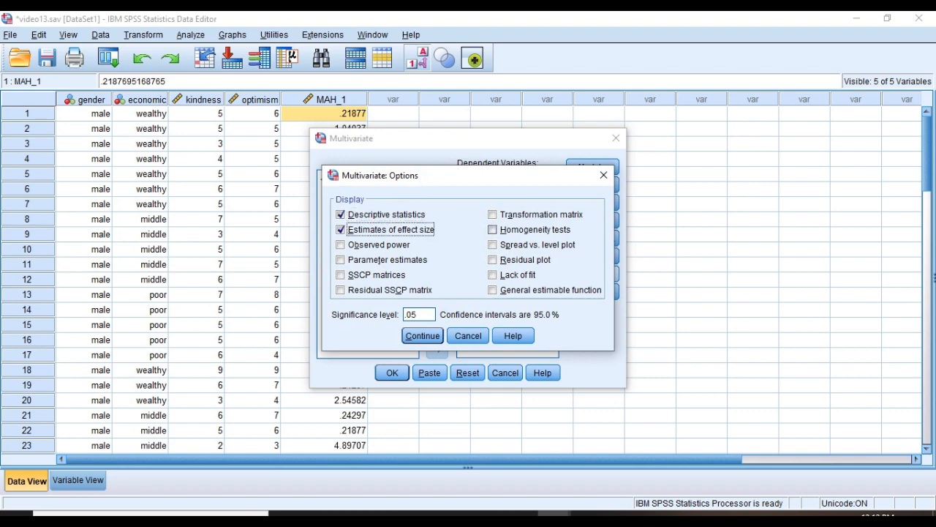
click(492, 230)
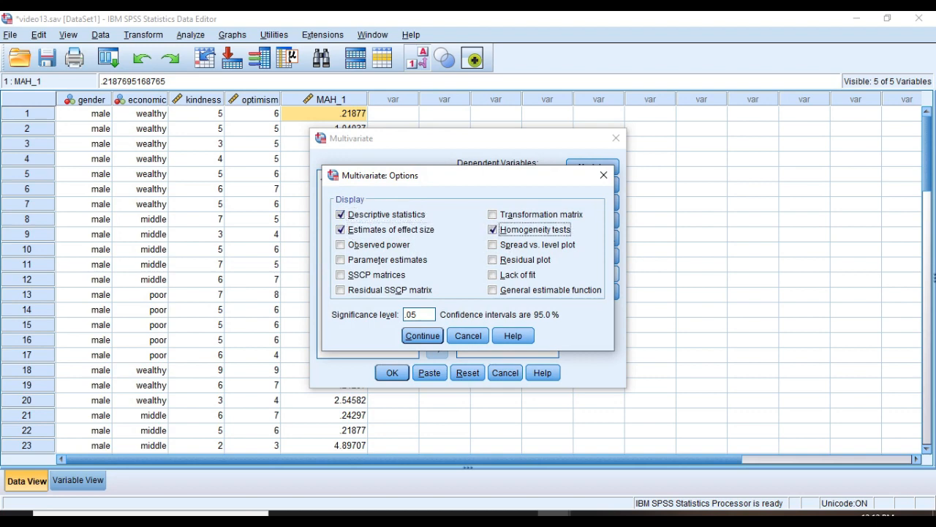
click(422, 336)
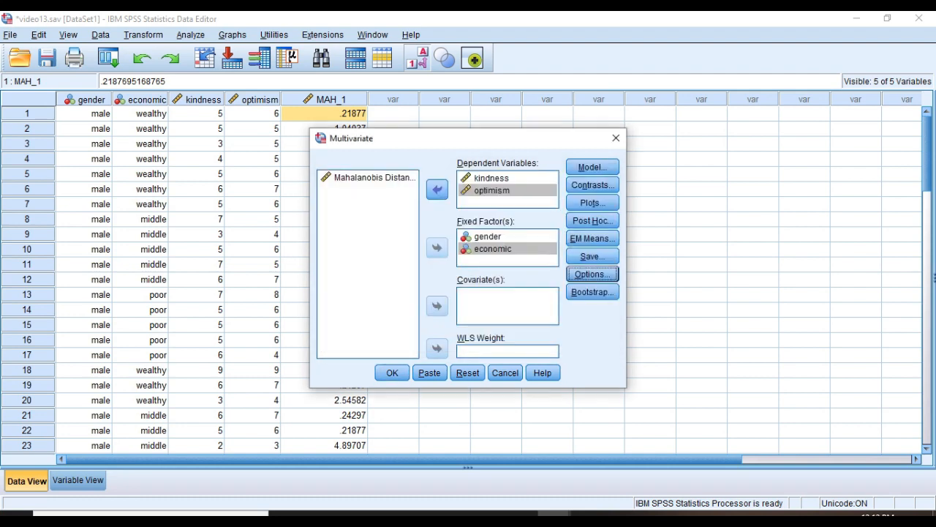
click(392, 373)
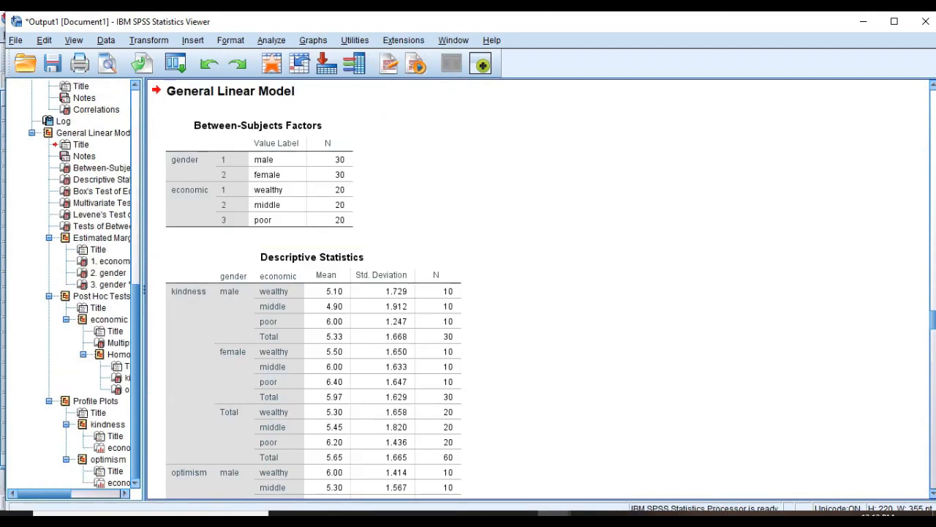
Look over the Between-Subjects Factors and Descriptive Statistics output tables before moving to Box's Test.
click(259, 173)
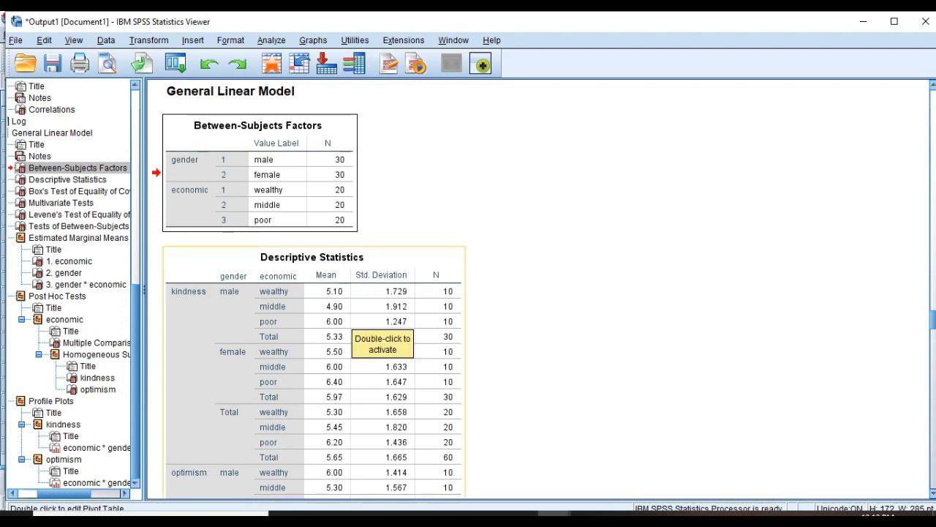
click(349, 323)
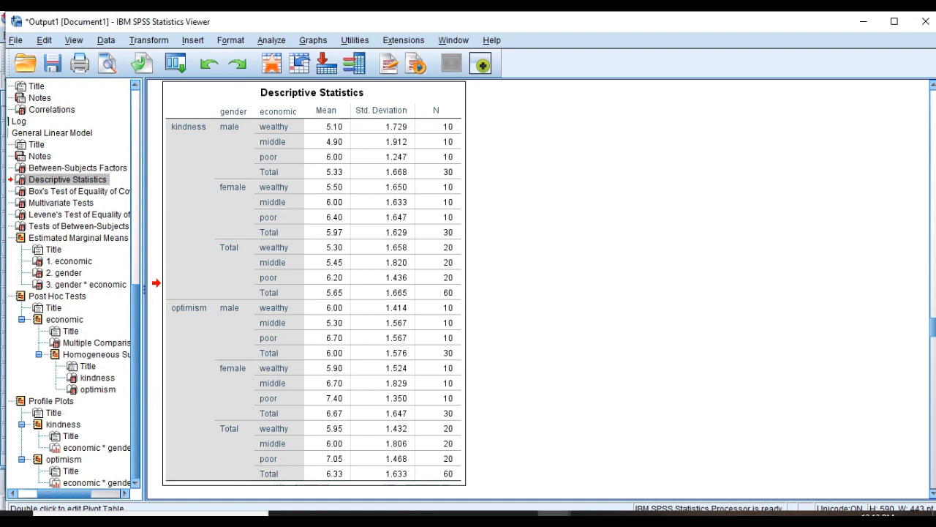
click(79, 191)
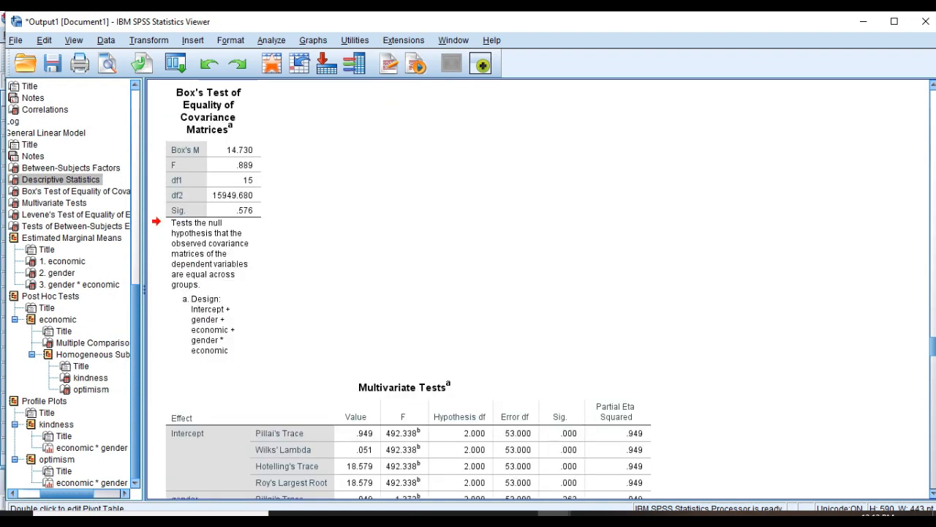
Inspect Box's Test (M = 14.730, p = .576), then scroll through the Multivariate Tests and Levene's results.
click(213, 221)
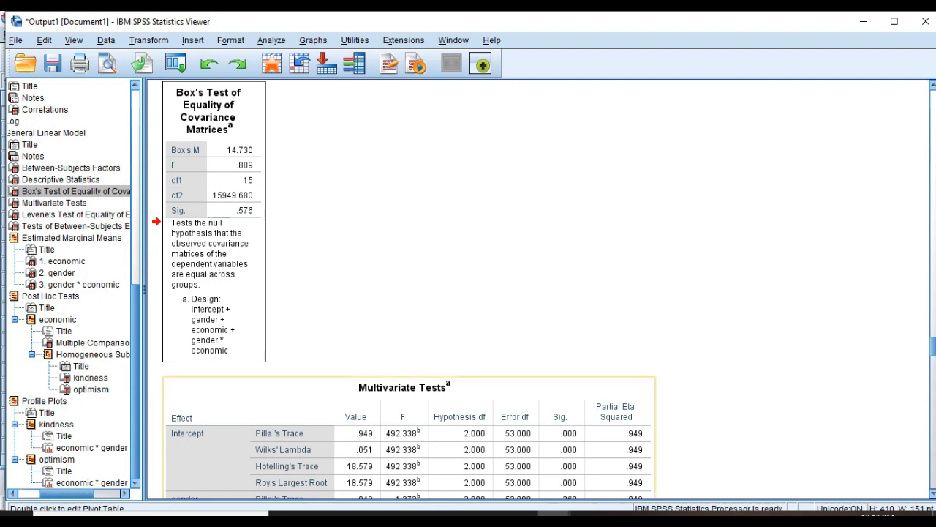
click(406, 447)
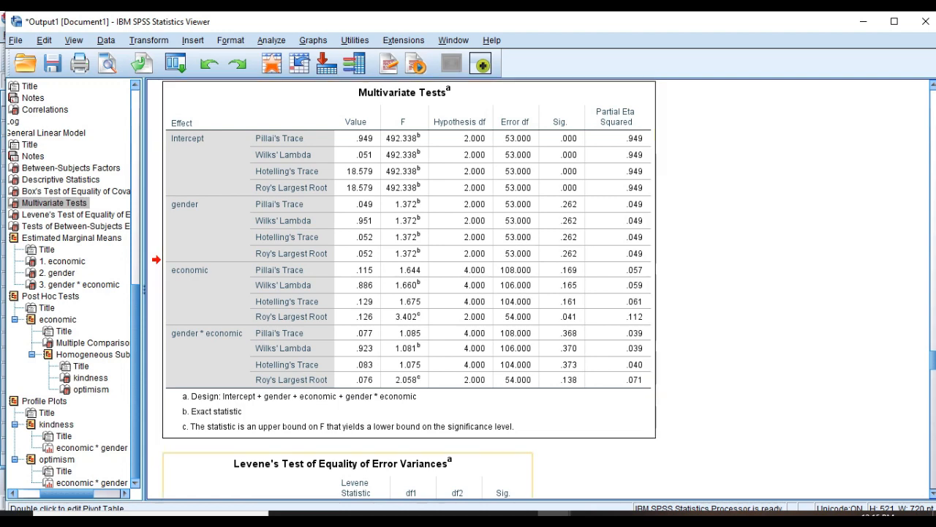
scroll(348, 475, down, 1)
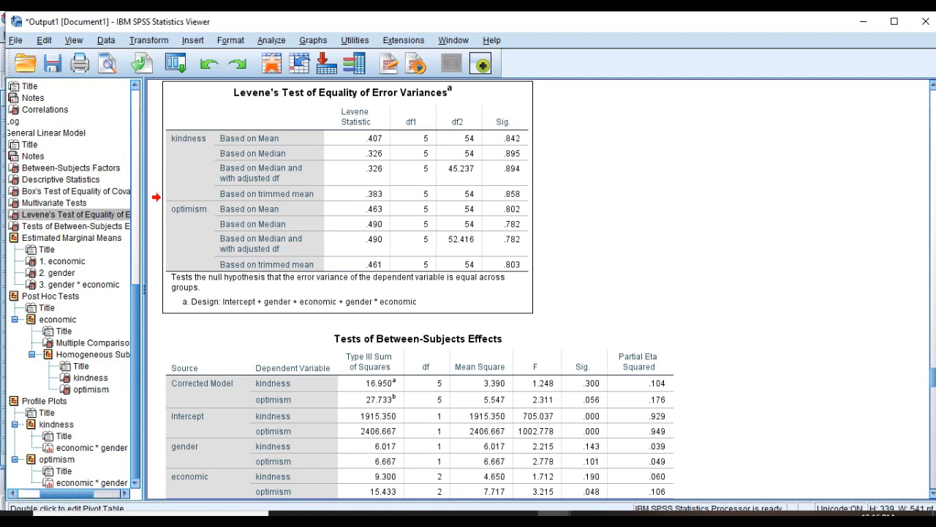
Show the Tests of Between-Subjects Effects table for kindness and optimism.
click(75, 226)
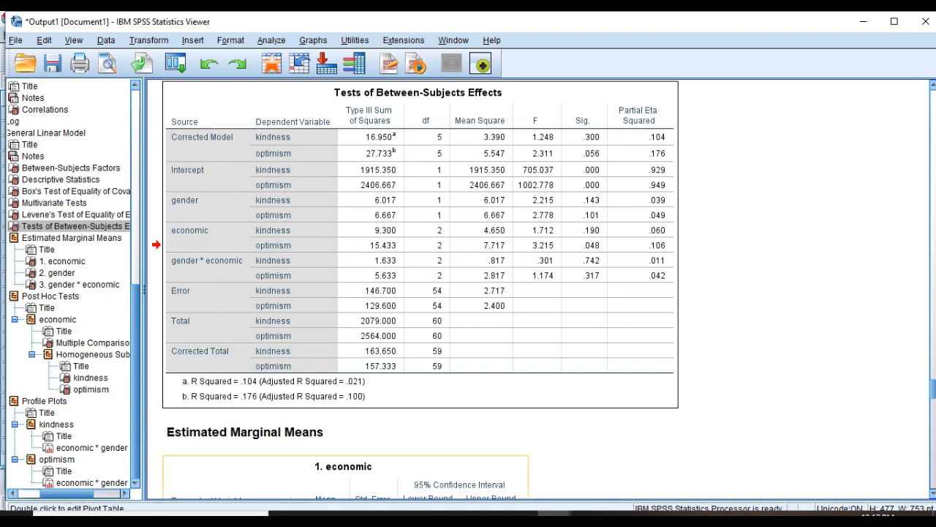
Review the economic, gender and gender * economic marginal means, then the Tukey Multiple Comparisons table.
click(345, 477)
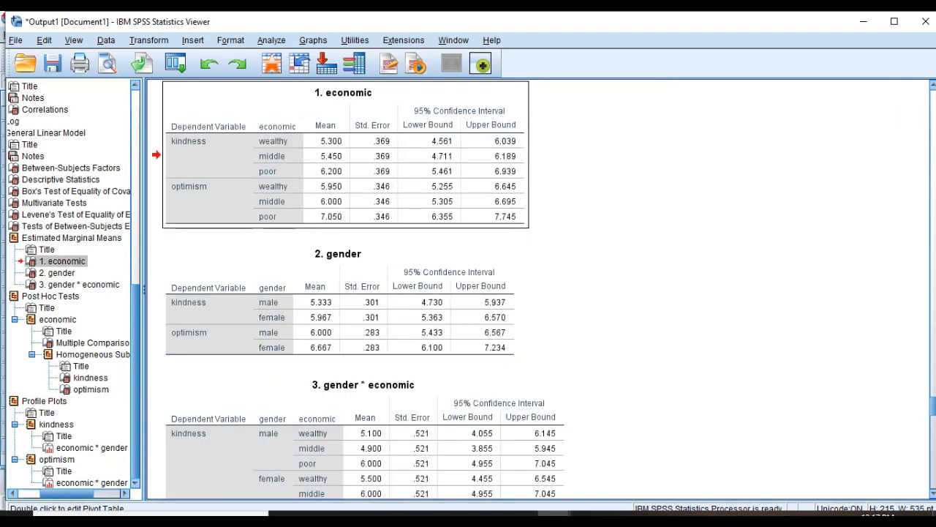
click(418, 332)
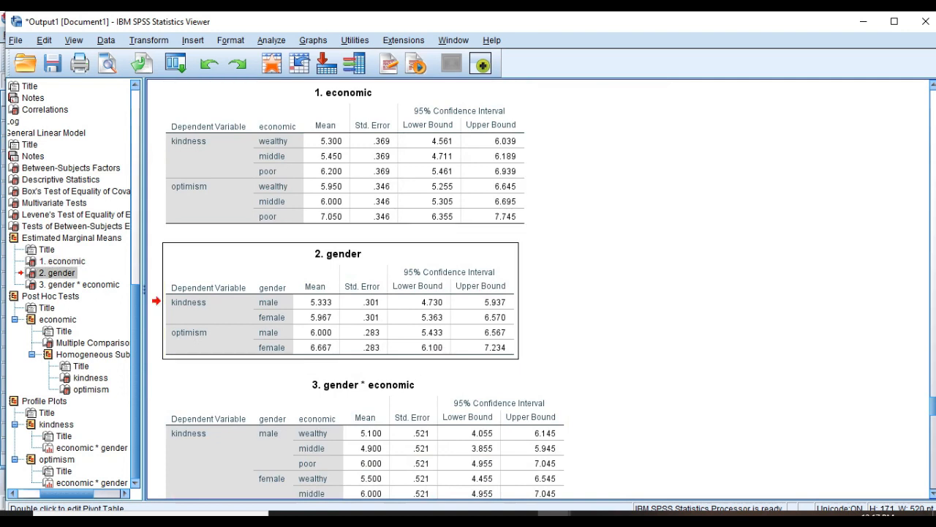
click(410, 448)
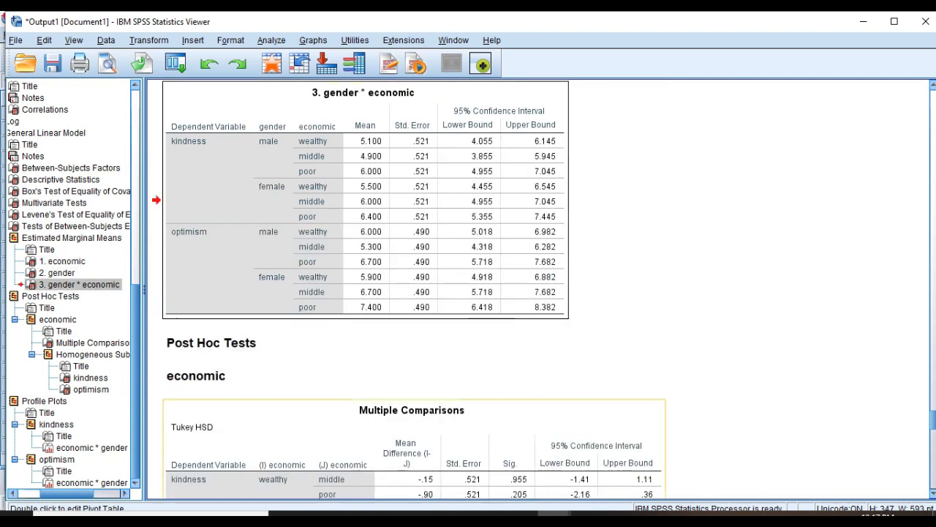
click(461, 459)
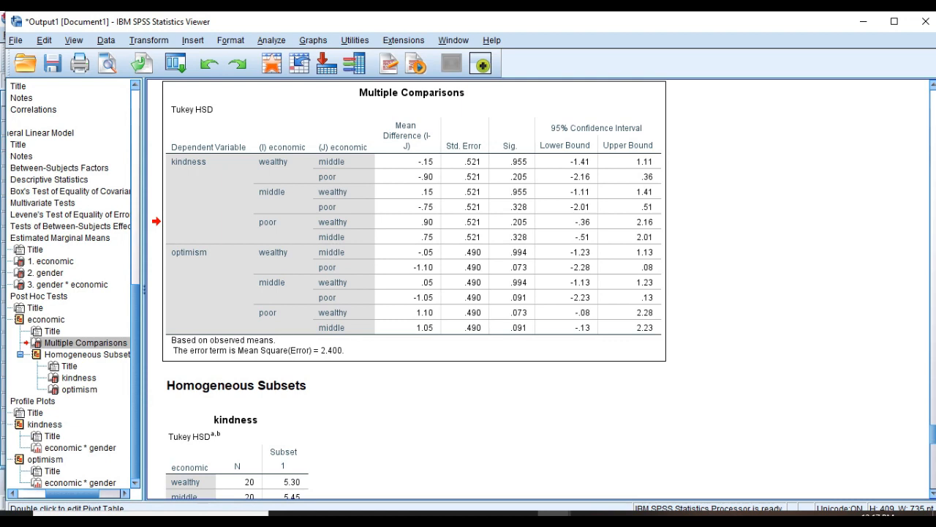
Show the kindness profile plot of economic * gender.
click(79, 448)
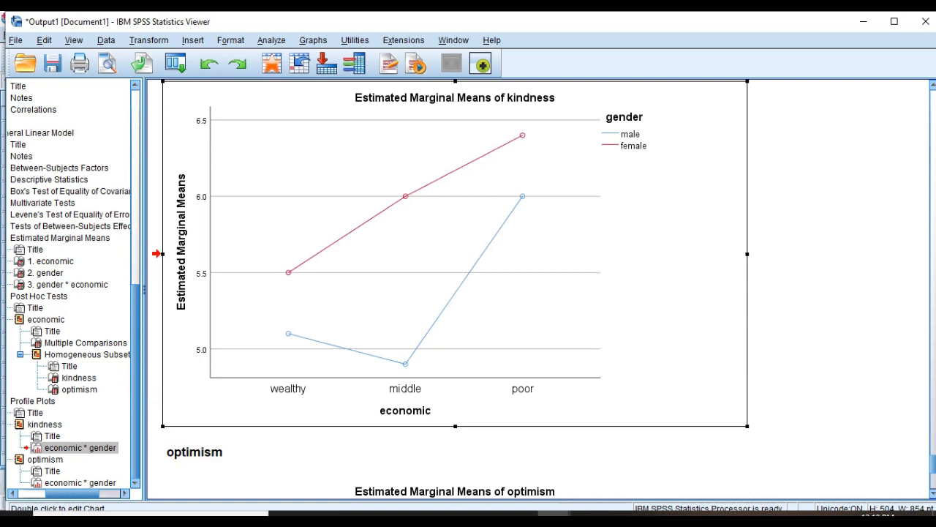
Show the optimism profile plot of economic * gender.
click(518, 488)
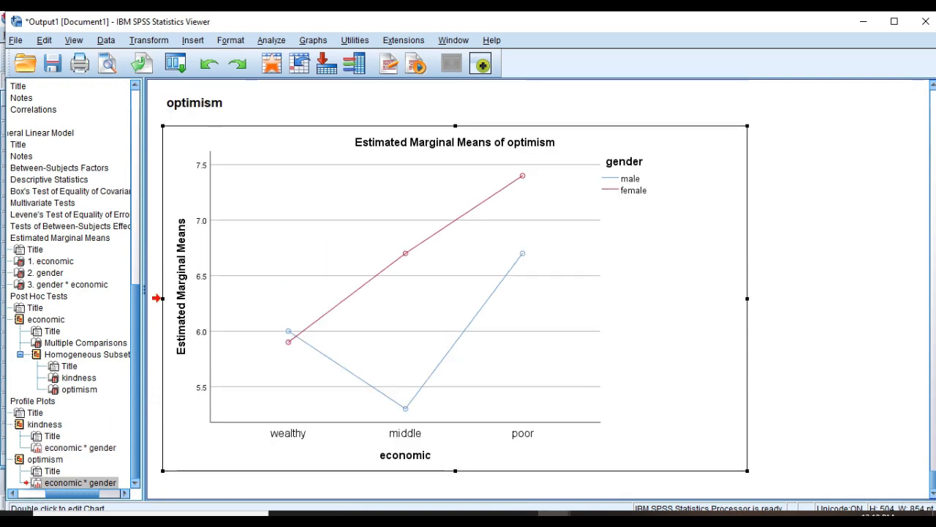